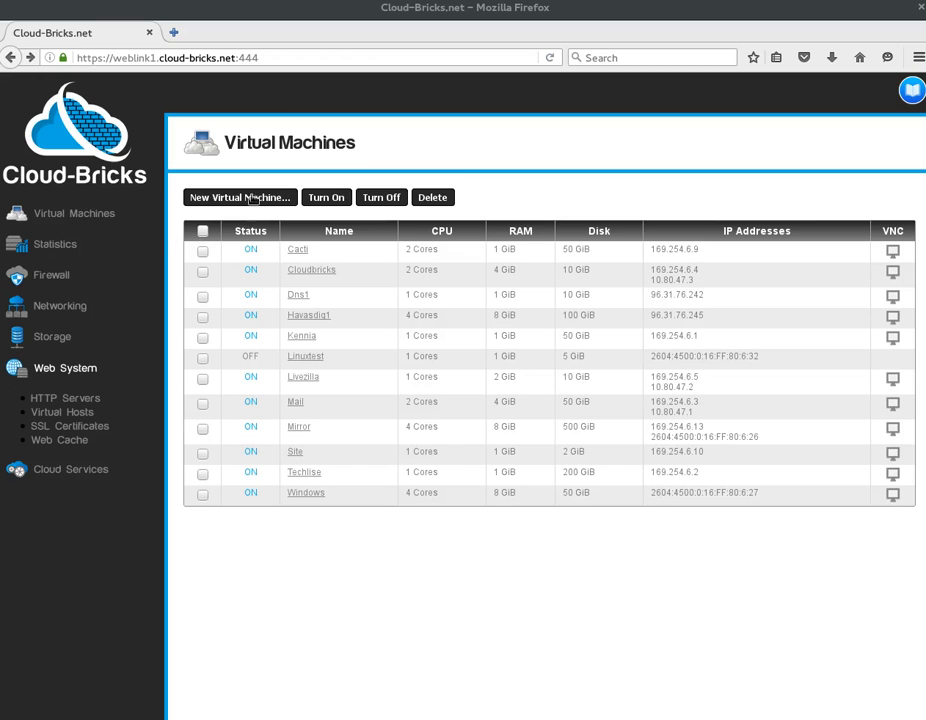
Start a new virtual machine named webhost with the NAT IPv4 address 169.254.6.15.
left_click(268, 198)
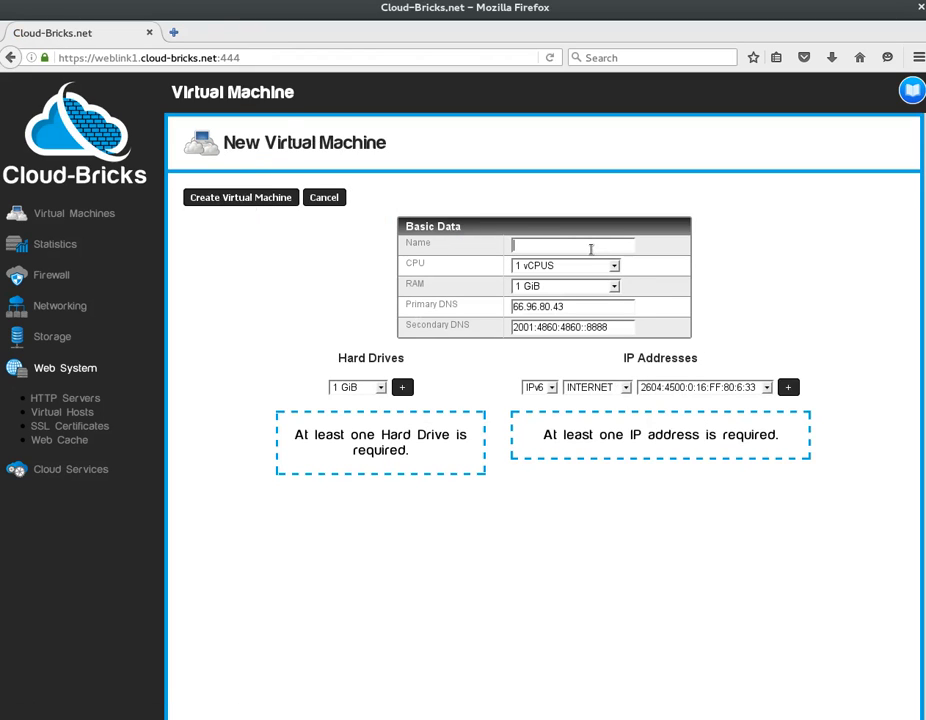
type("webhost")
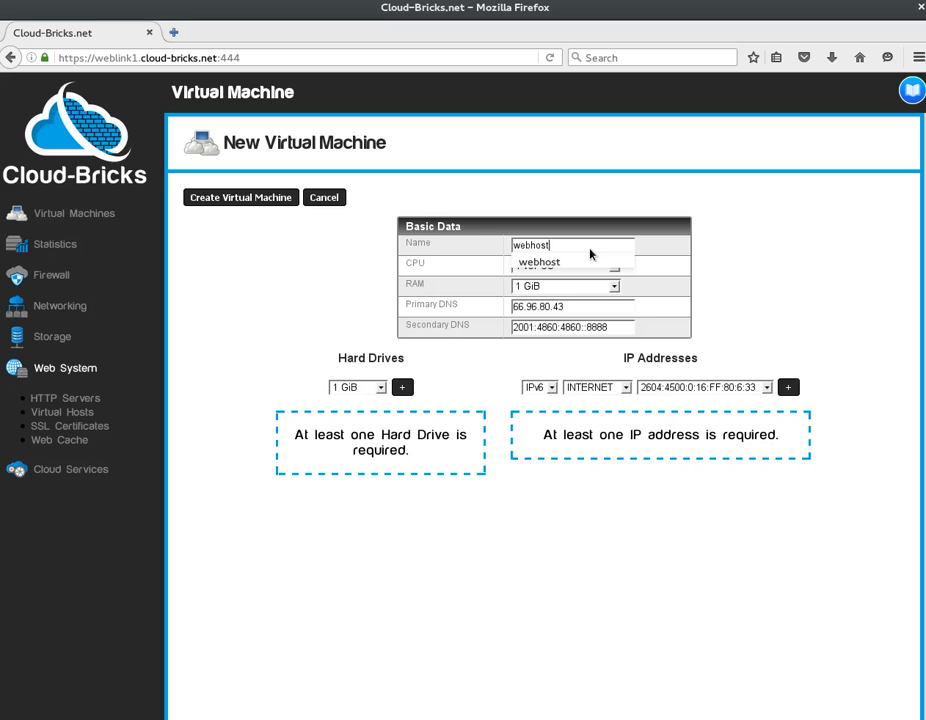
left_click(538, 387)
left_click(538, 400)
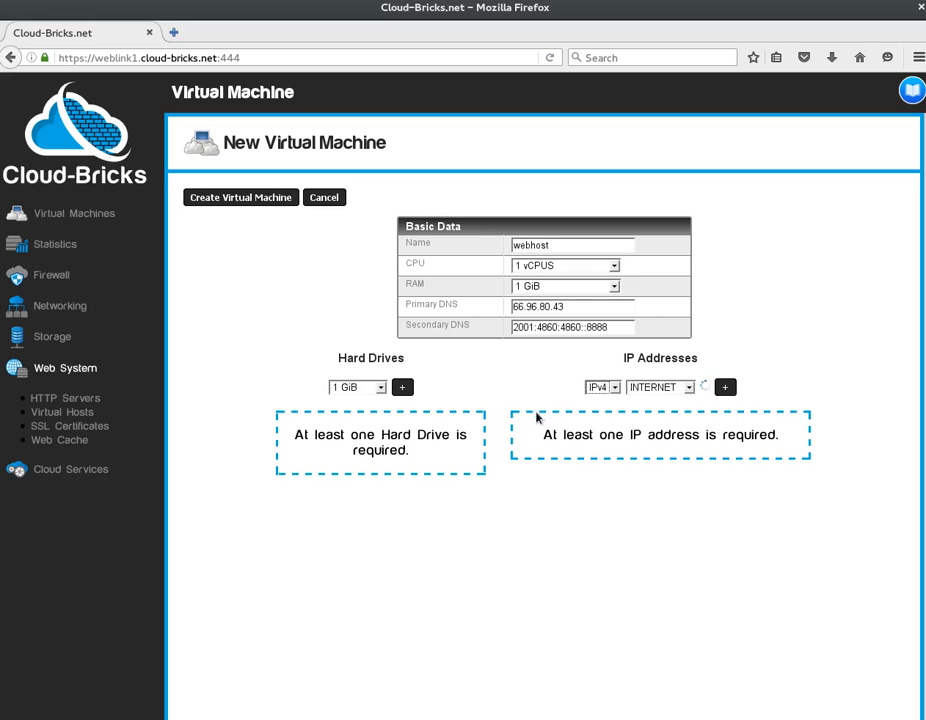
left_click(622, 388)
left_click(620, 411)
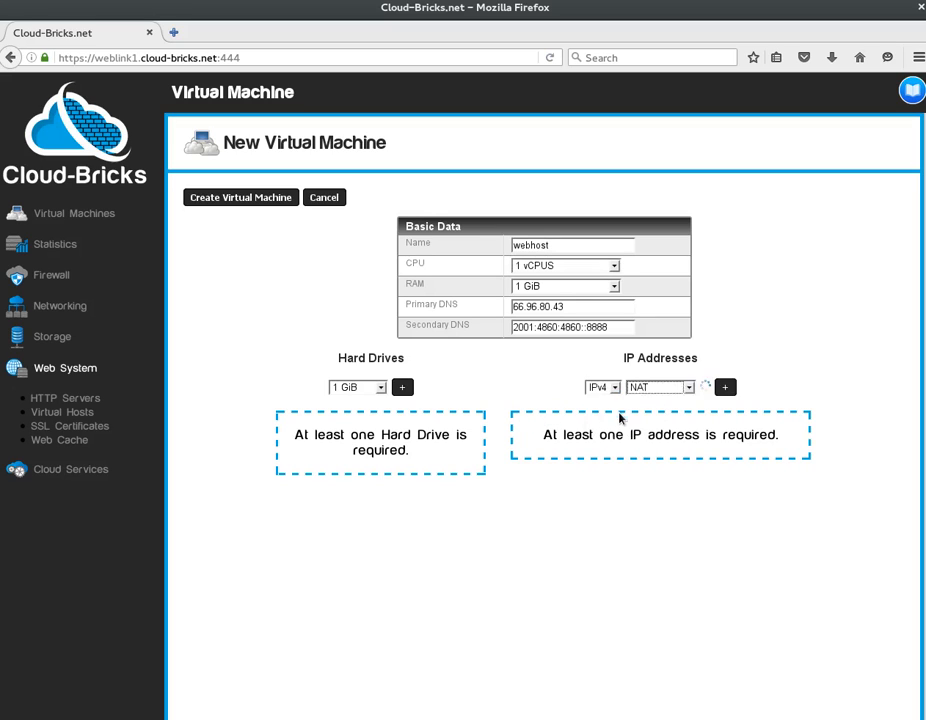
left_click(759, 387)
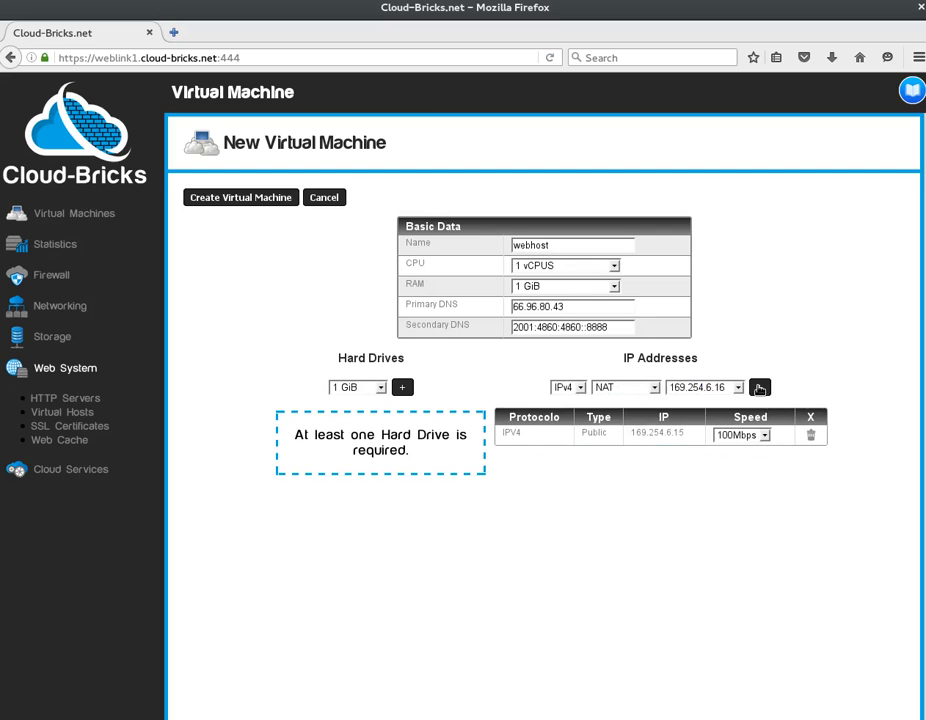
Add a 10 GiB hard drive and create the webhost virtual machine.
left_click(346, 388)
left_click(345, 498)
left_click(402, 388)
left_click(257, 198)
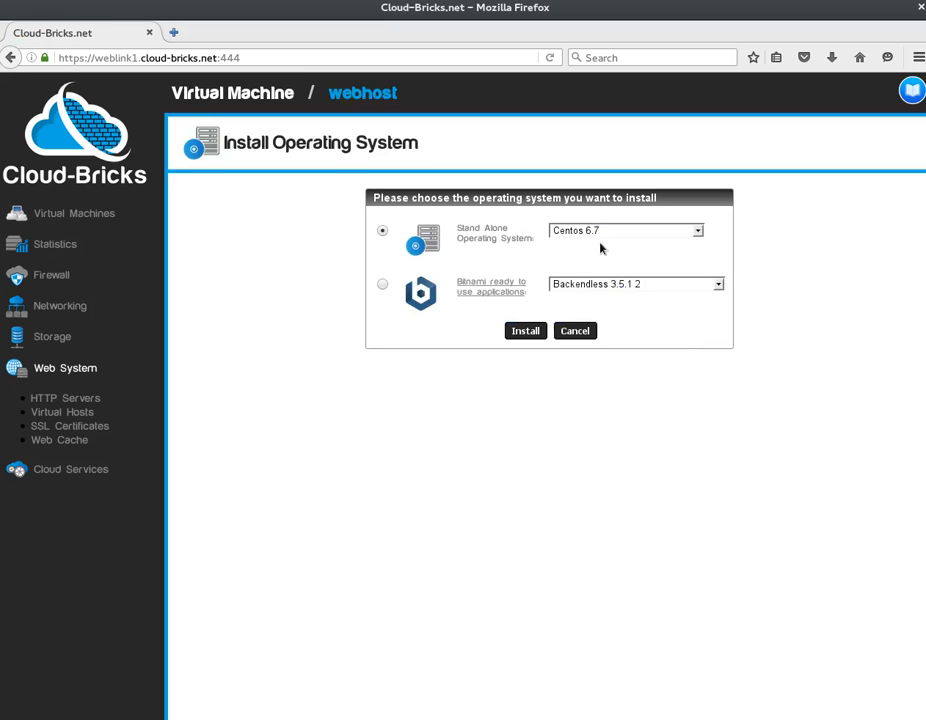
Choose CentOS 7 as webhost's operating system and install it.
left_click(601, 234)
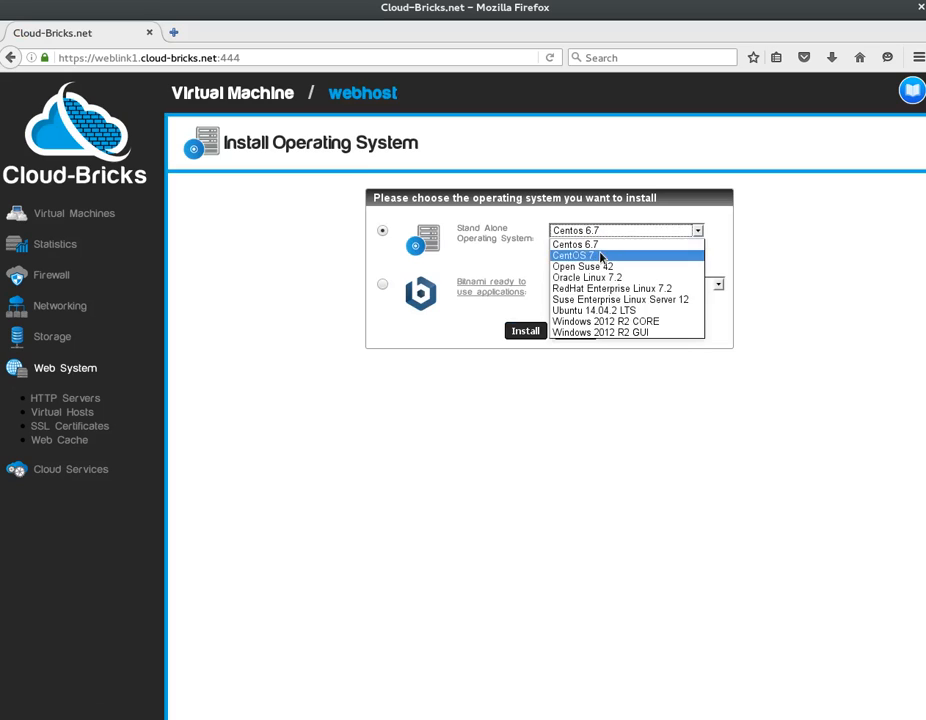
left_click(601, 257)
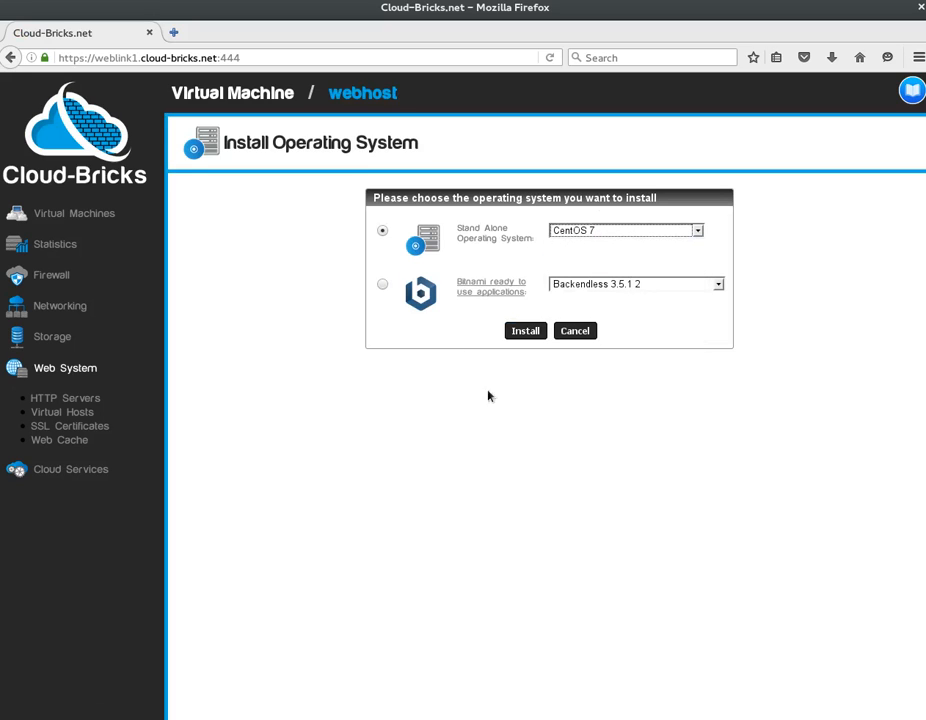
left_click(525, 331)
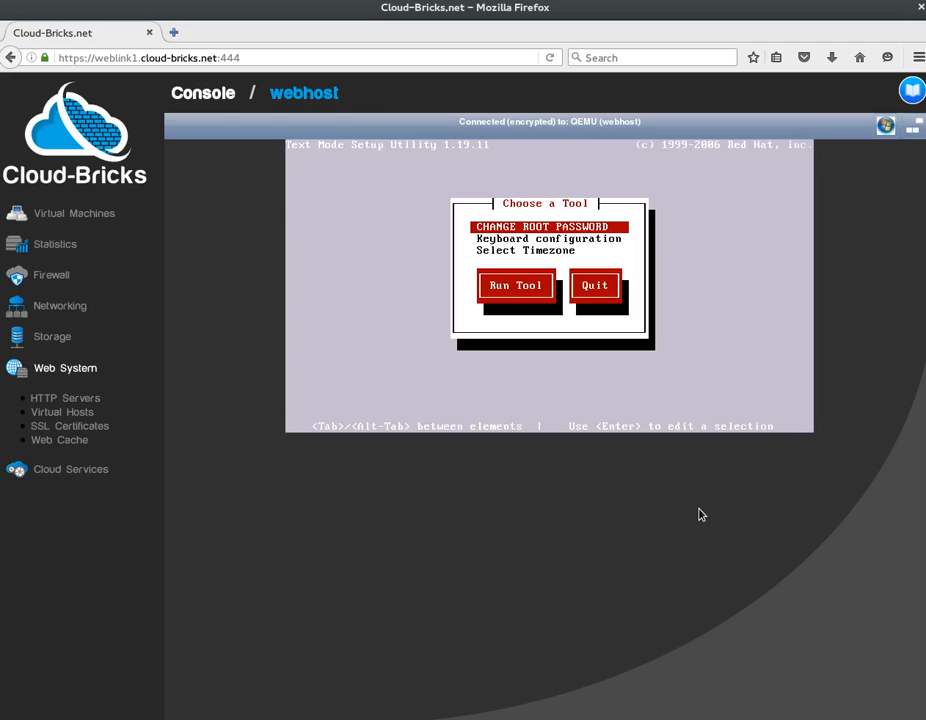
Enter and confirm a new root password, then quit the setup utility.
key("Return")
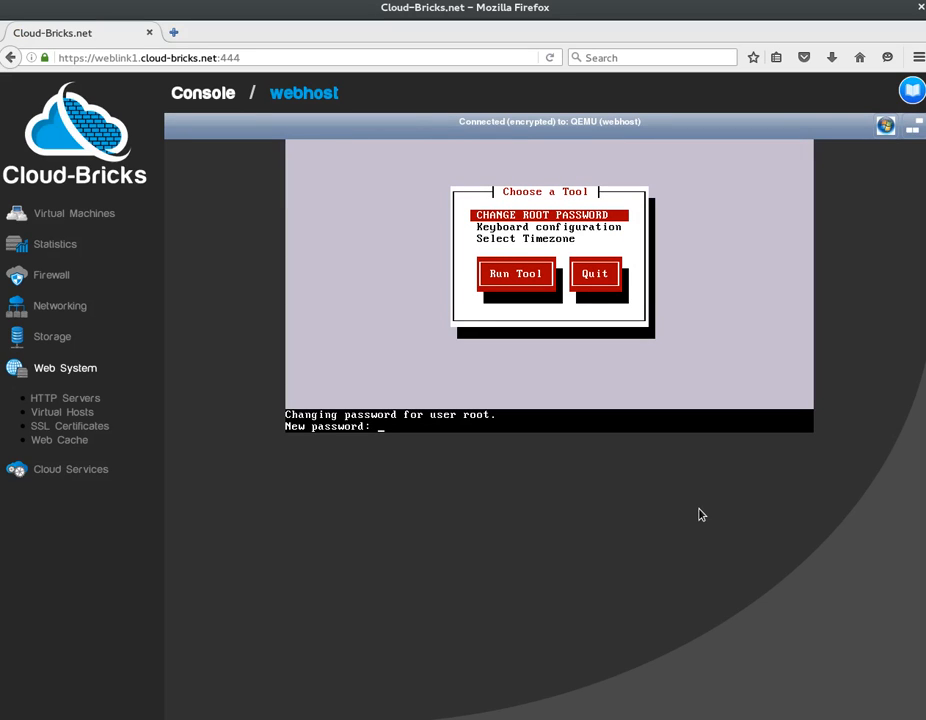
key("Return")
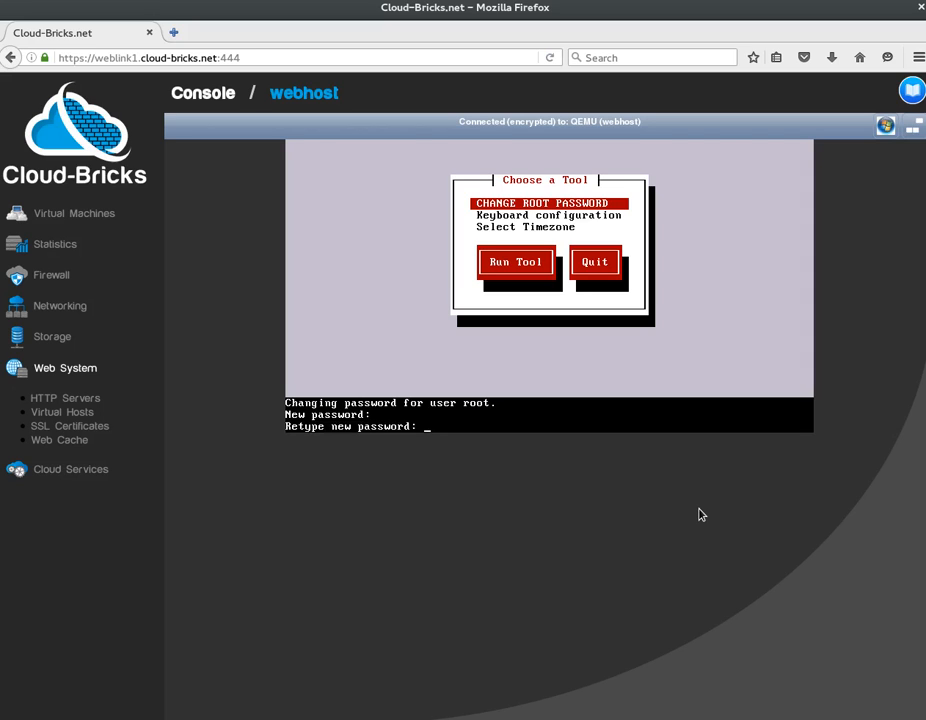
key("Return")
key("Tab")
key("Tab")
key("Return")
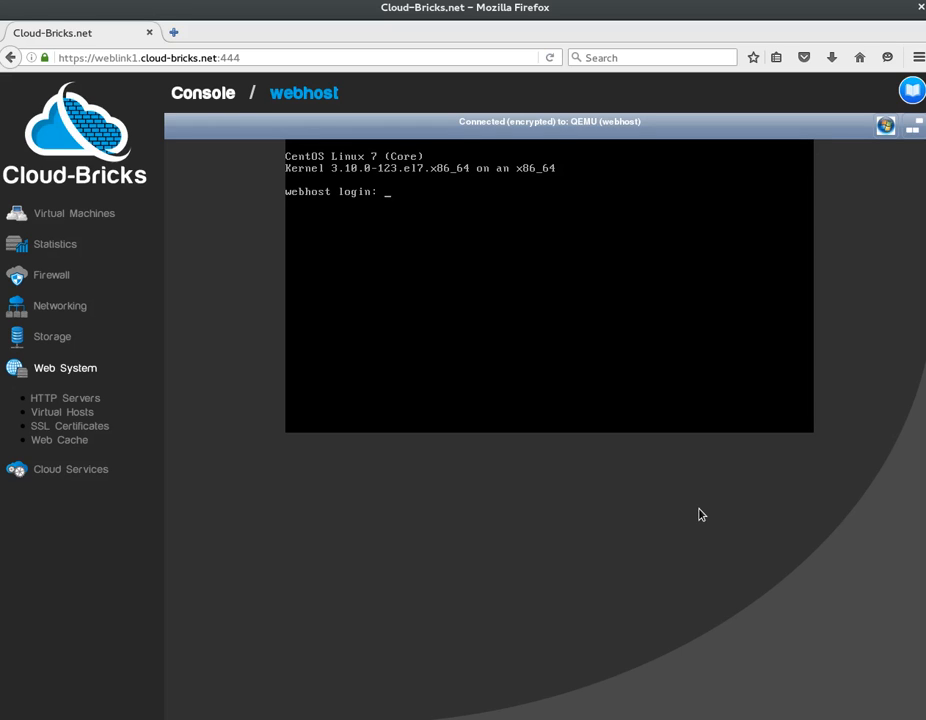
Log in as root, install httpd with yum -y install, then run systemctl start httpd.service.
type("root")
key("Return")
key("Return")
type("yum -y install httpd")
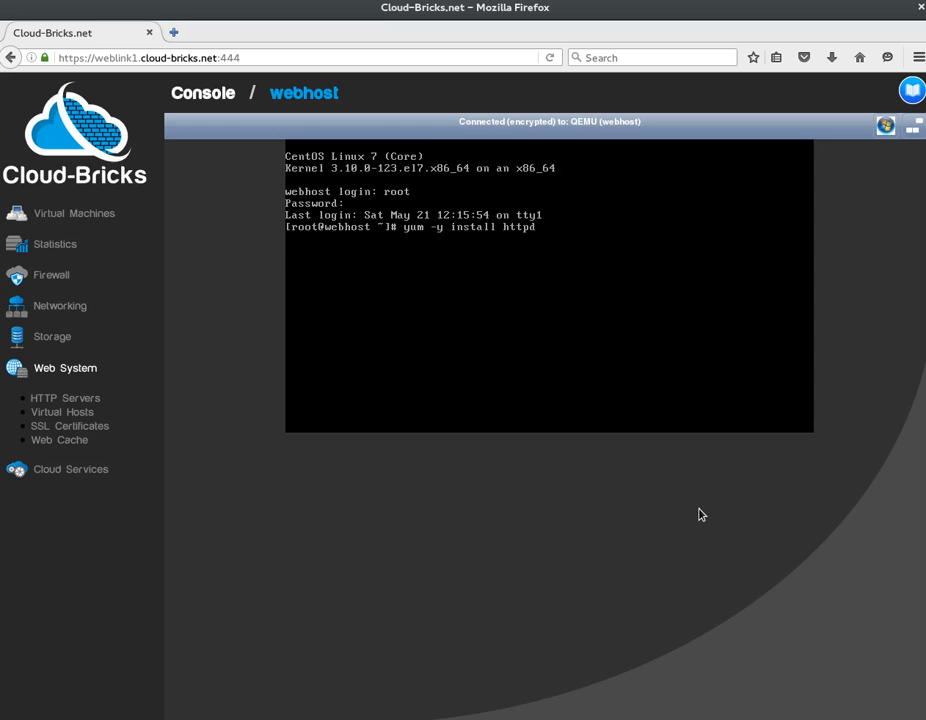
key("Return")
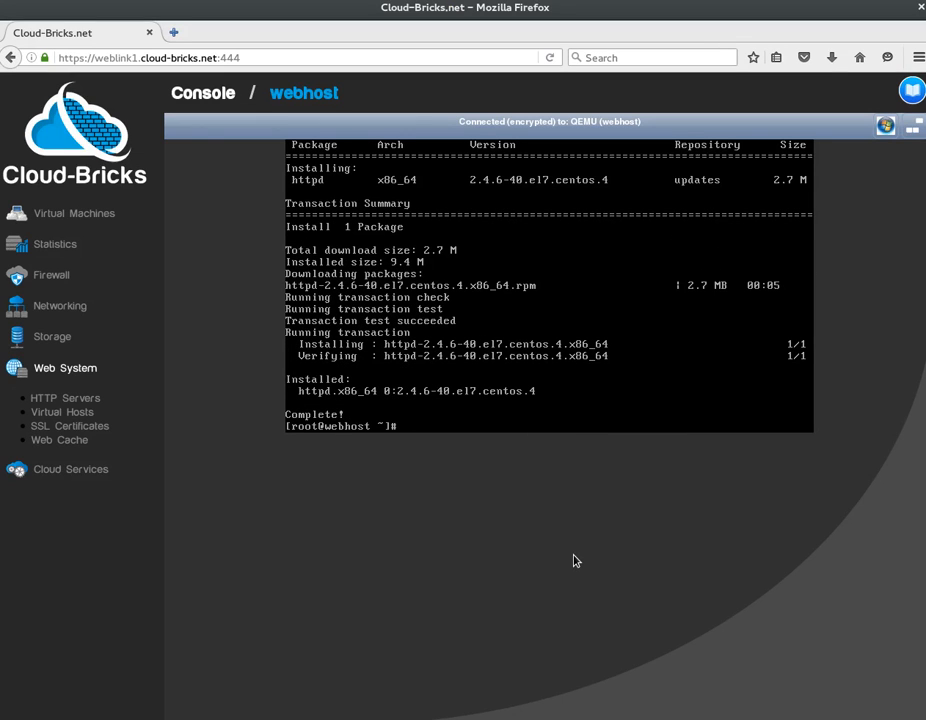
type("systemctl start httpd.service")
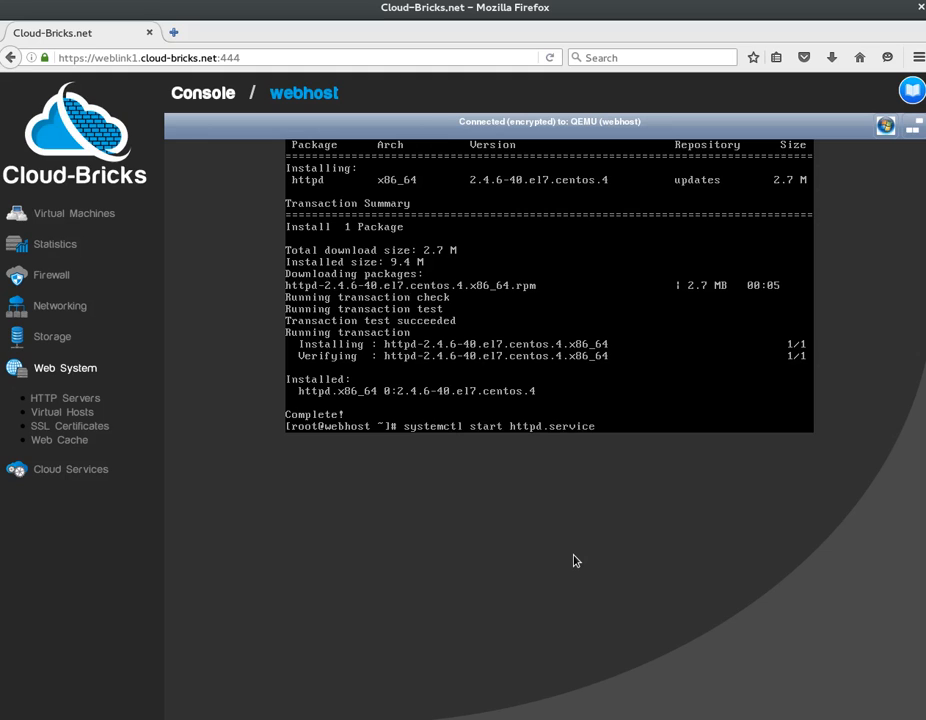
key("Return")
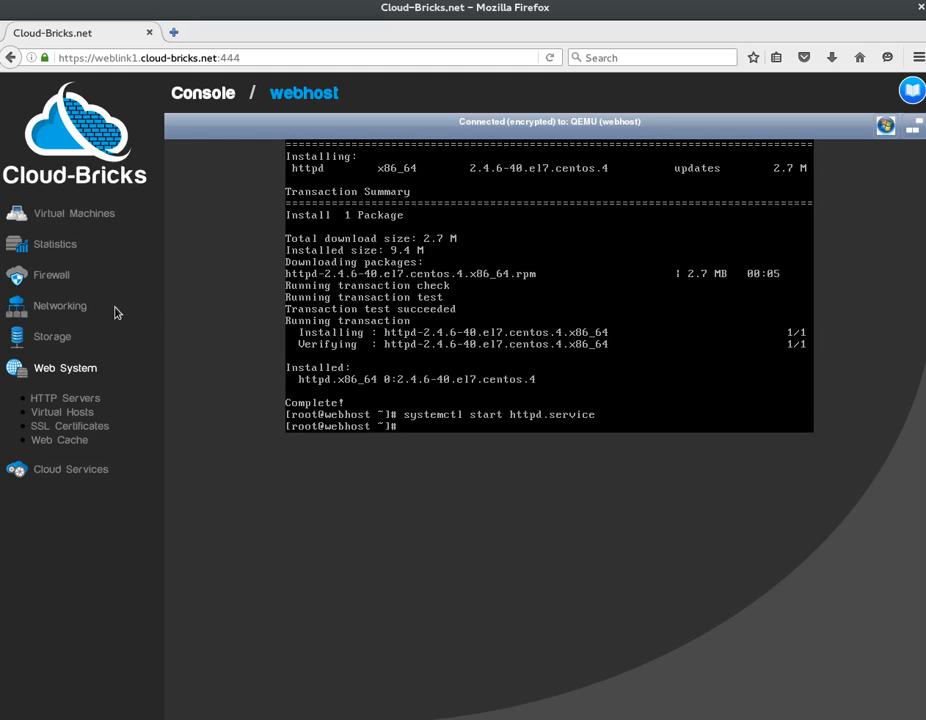
Return to the Virtual Machines list and copy webhost's IP 169.254.6.15.
left_click(105, 216)
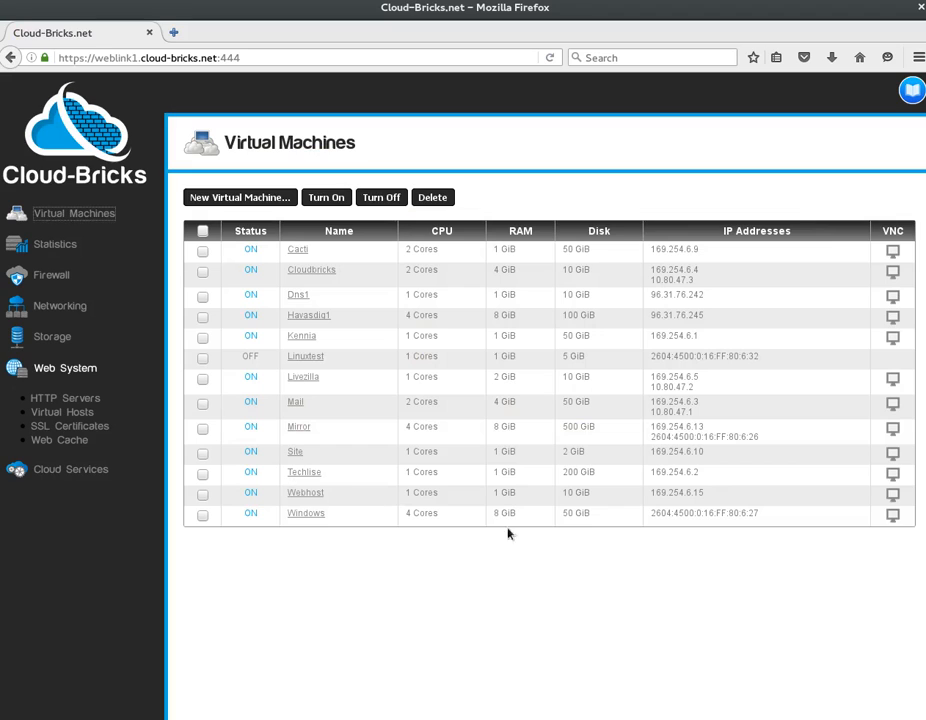
left_click_drag(706, 493, 652, 493)
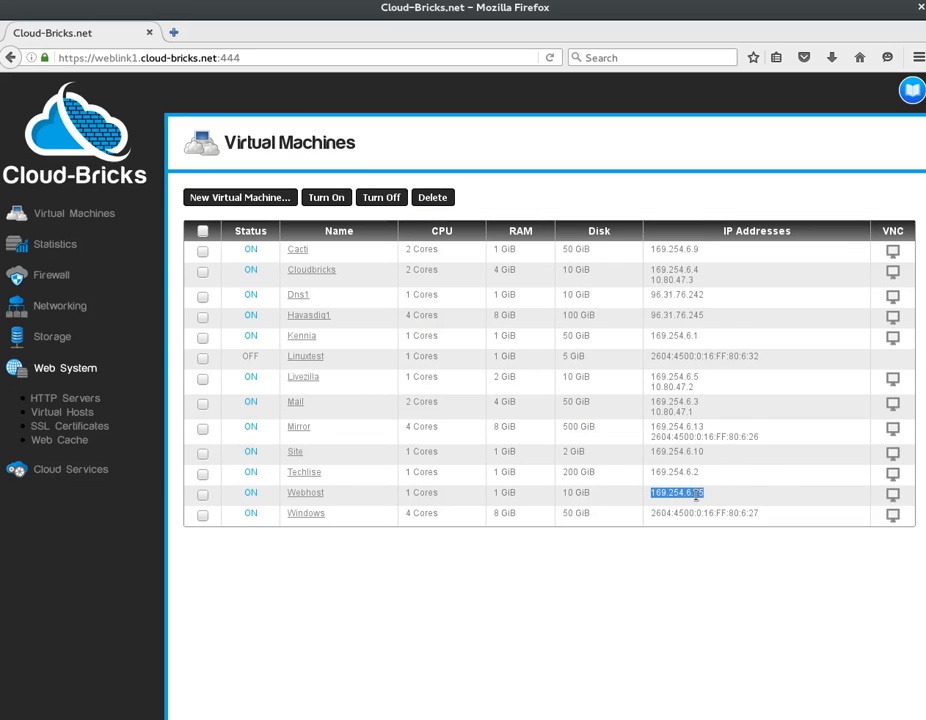
right_click(696, 496)
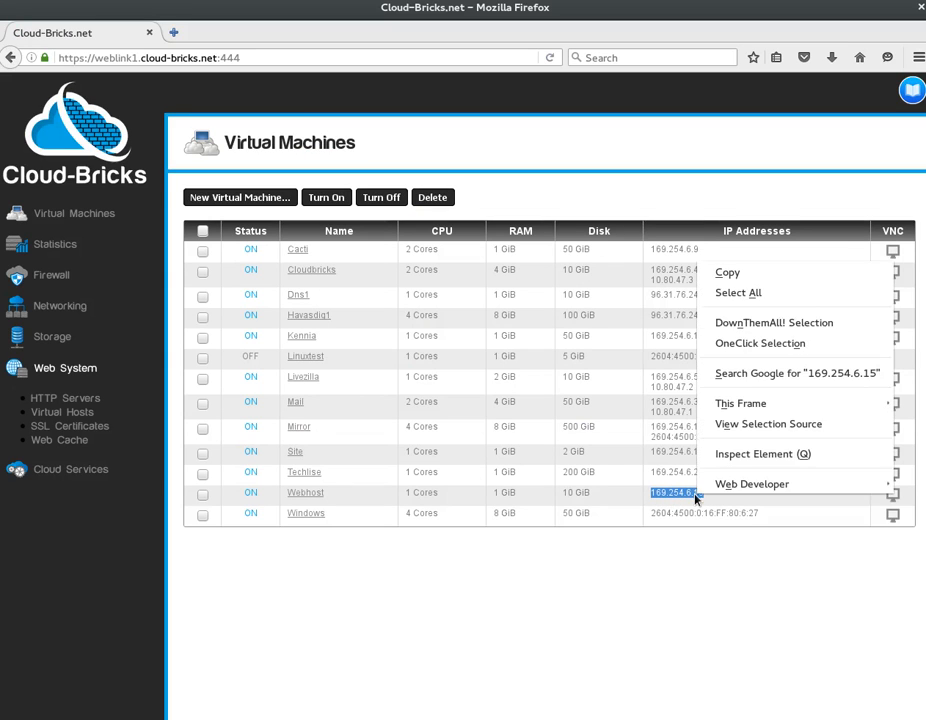
left_click(748, 276)
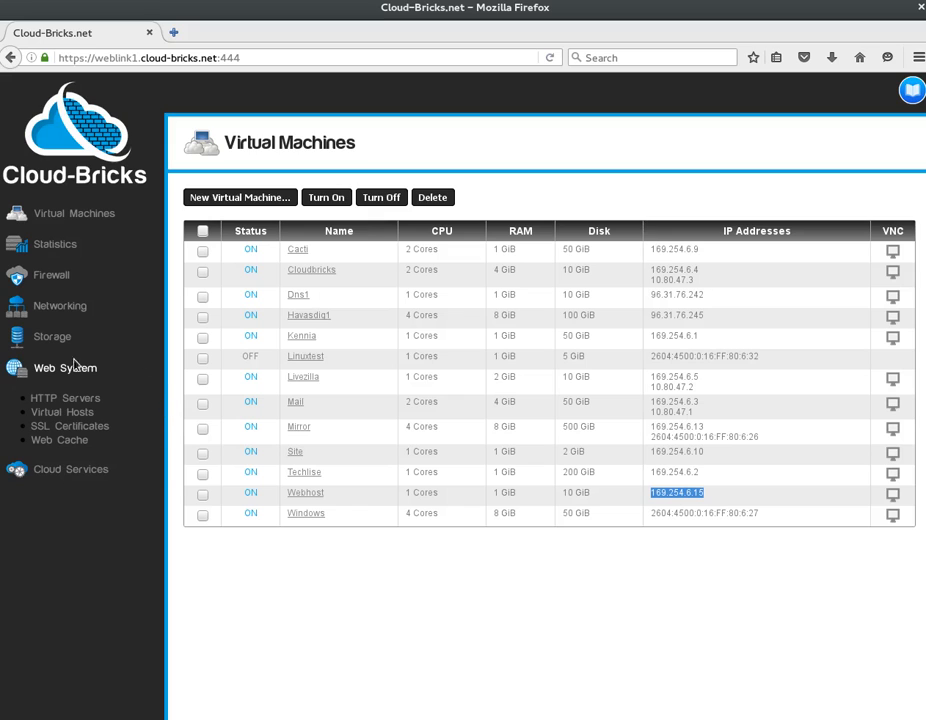
Start a new web server and paste 169.254.6.15:80 as its IP and port.
left_click(66, 399)
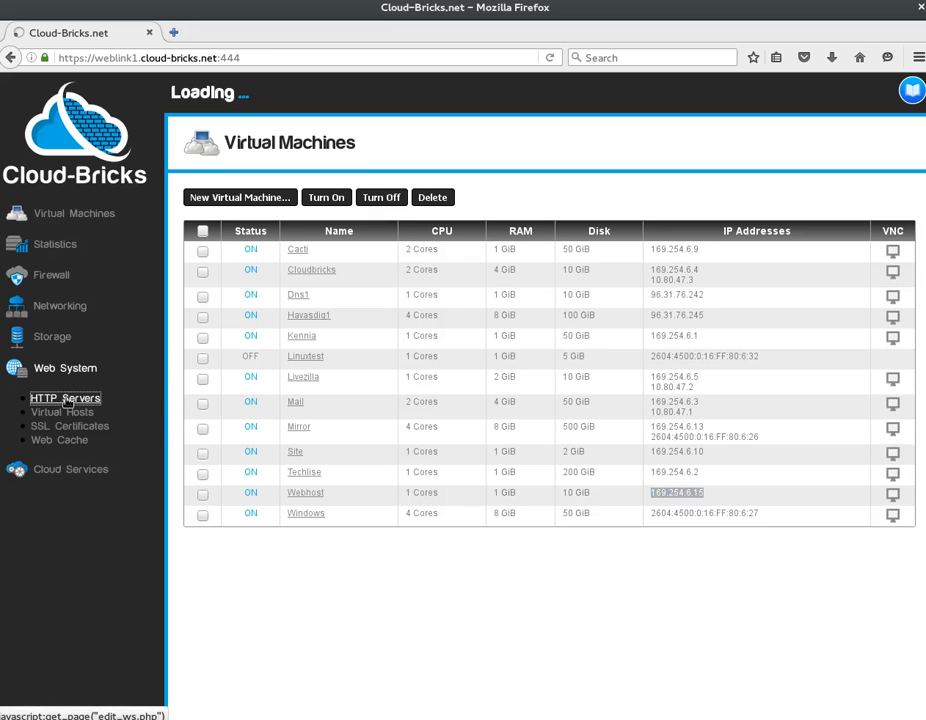
left_click(261, 203)
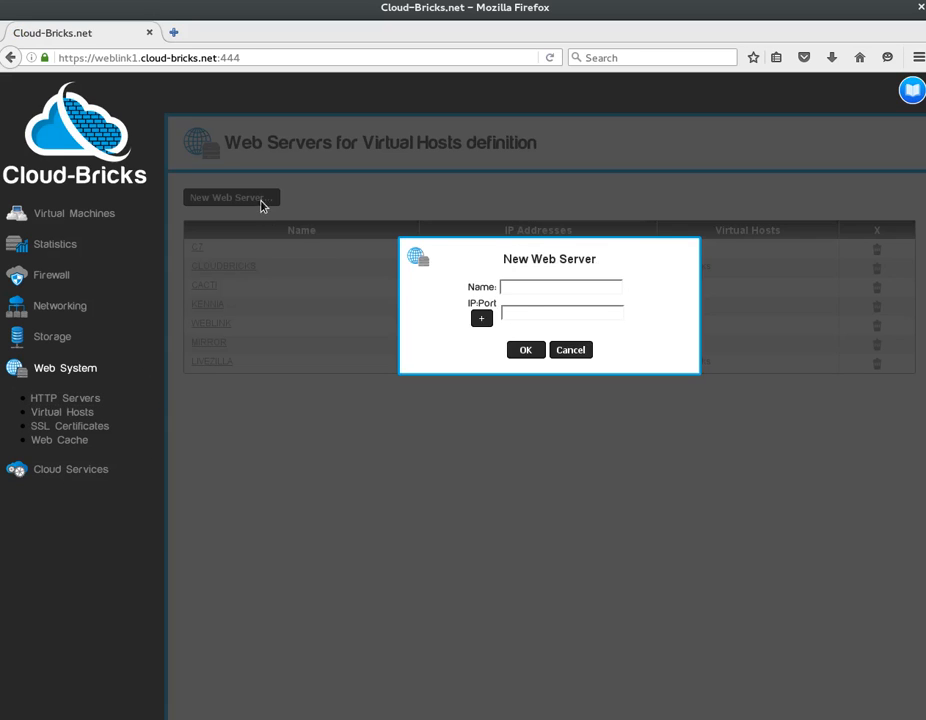
left_click(524, 313)
right_click(524, 313)
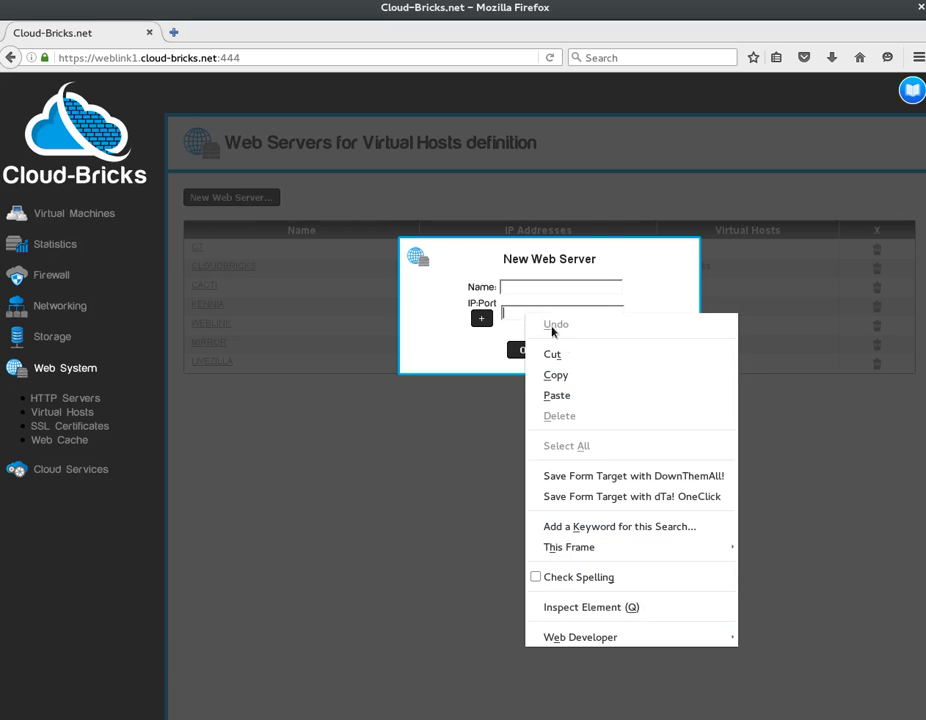
left_click(571, 397)
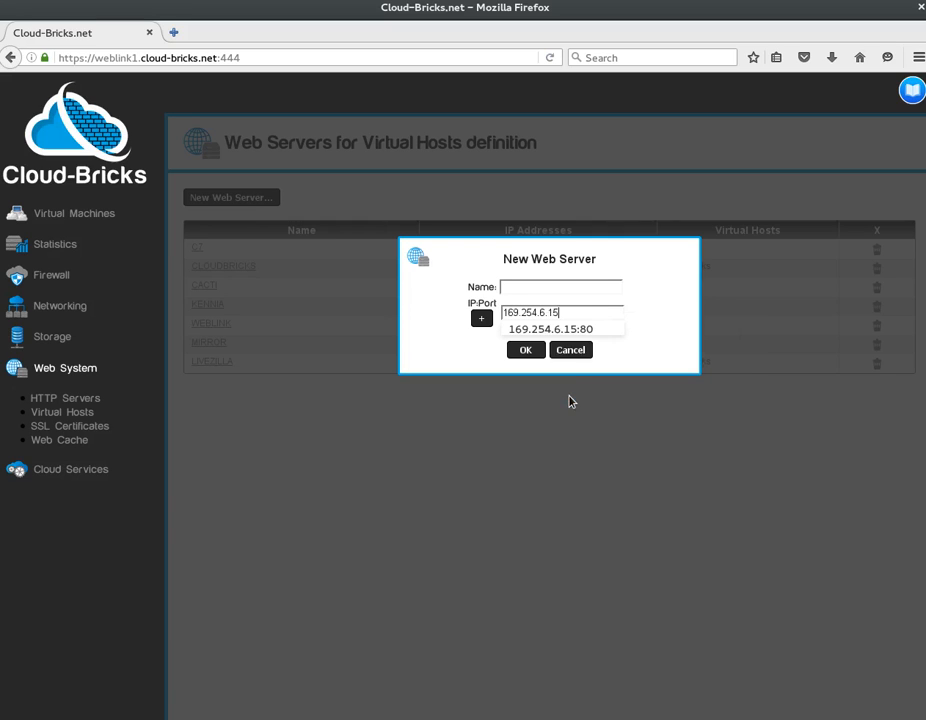
left_click(591, 330)
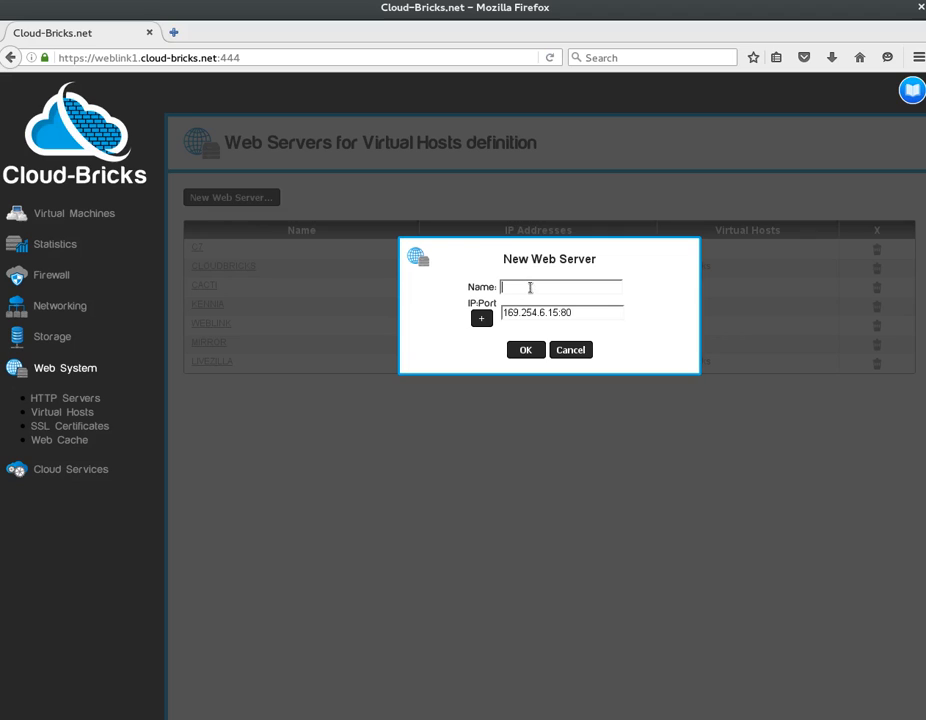
Name the server mywebserver, save and commit it, then return to the Virtual Machines list.
type("myweb")
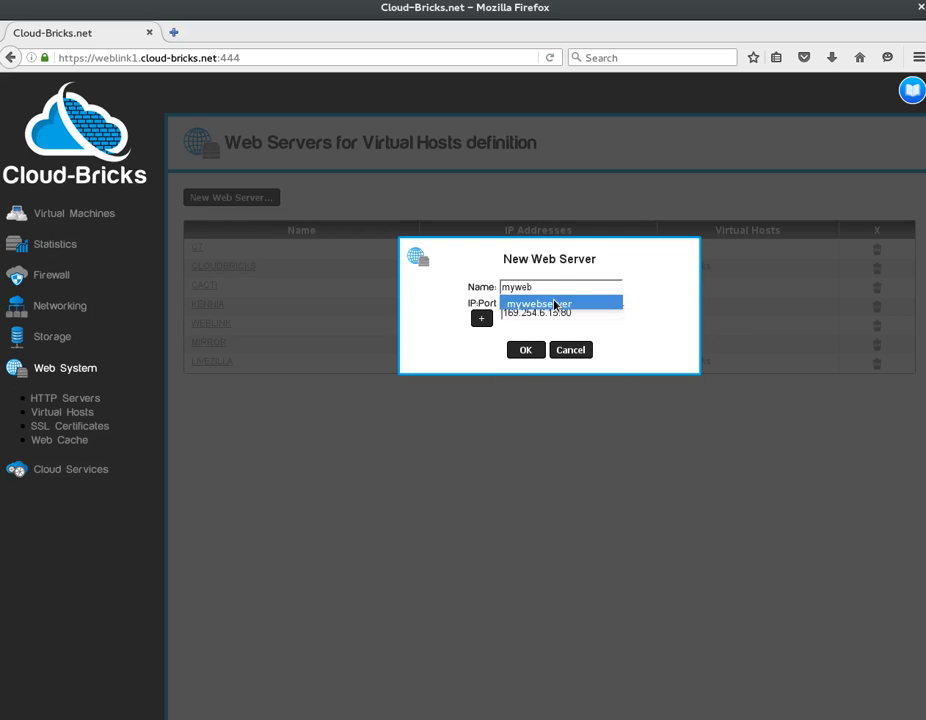
left_click(557, 303)
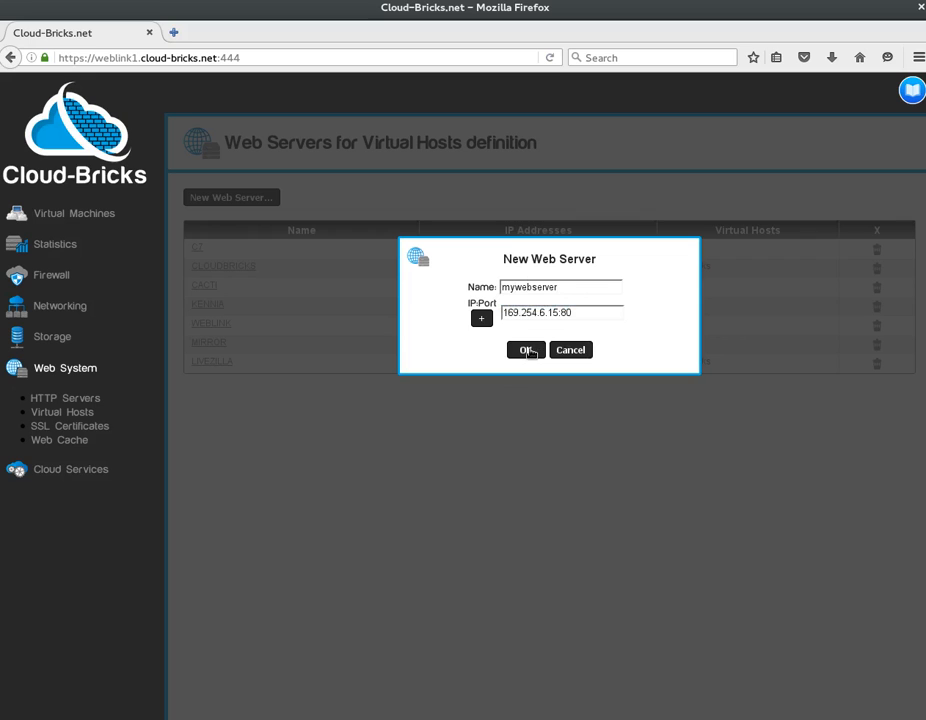
left_click(527, 350)
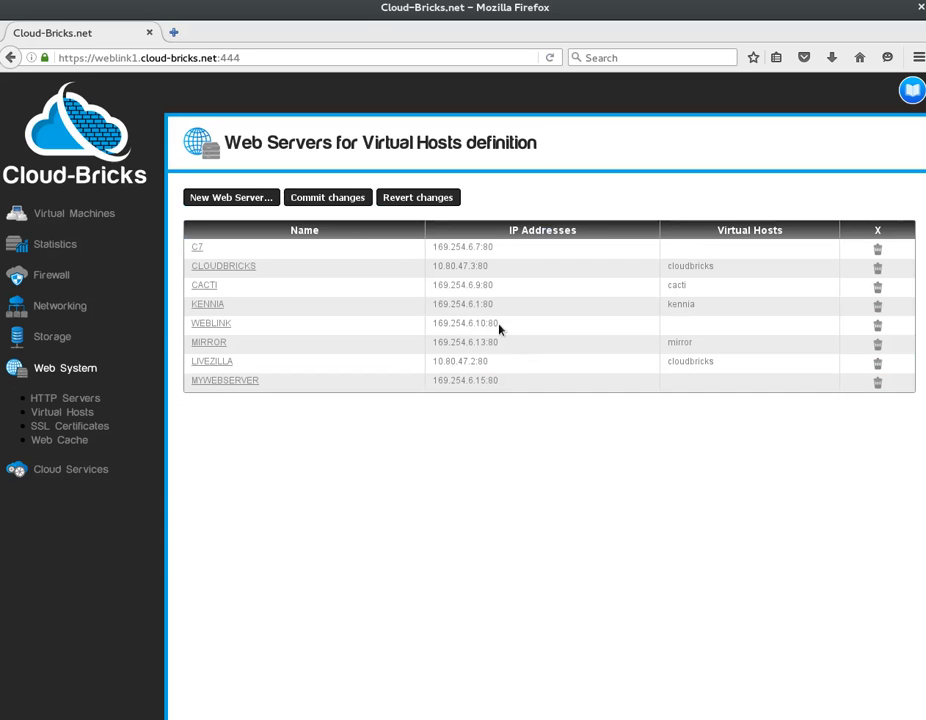
left_click(340, 199)
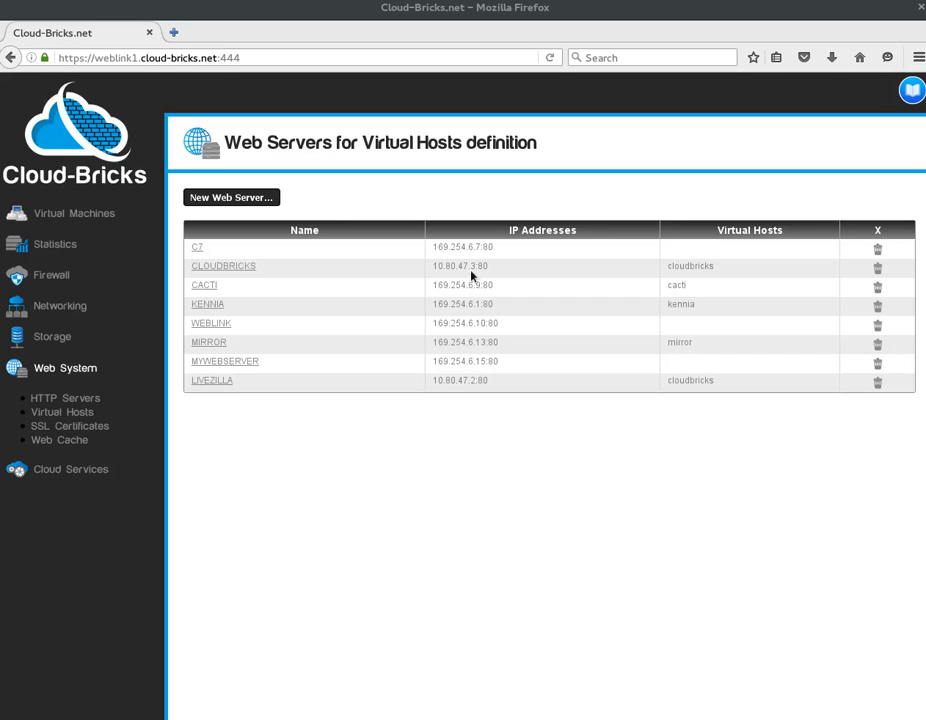
left_click(77, 214)
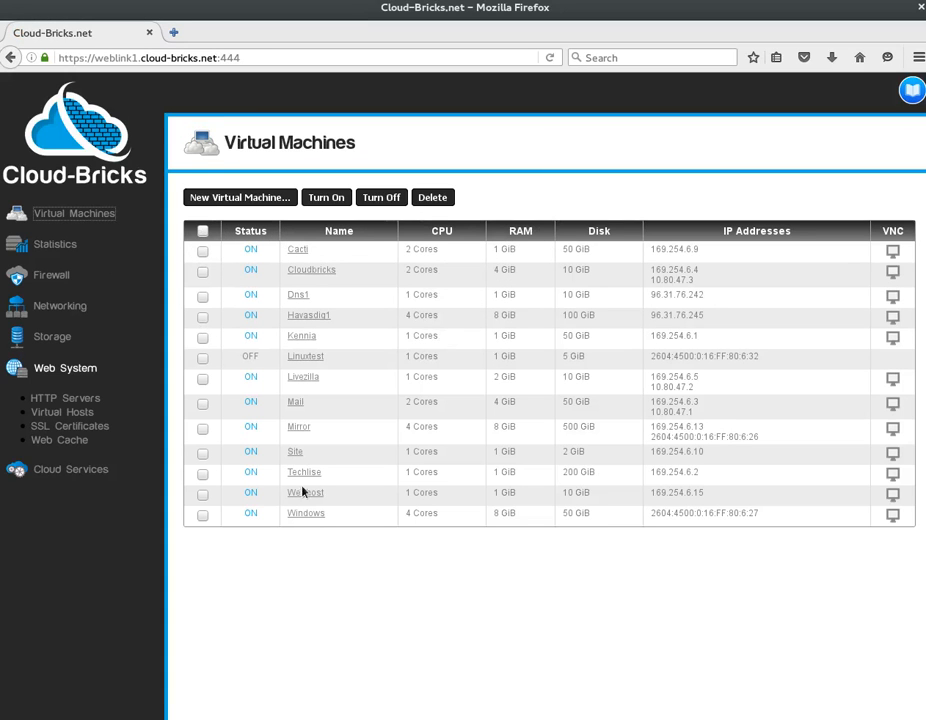
Open webhost's configuration and copy its public hostname webhost.weblink.vnat.net.
left_click(305, 494)
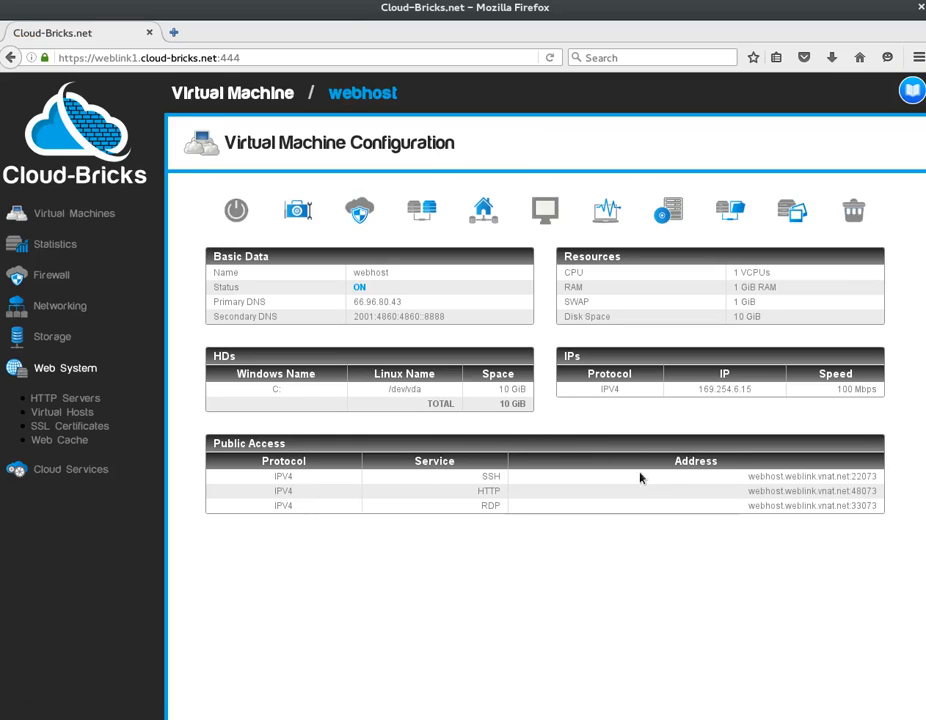
left_click_drag(747, 477, 849, 478)
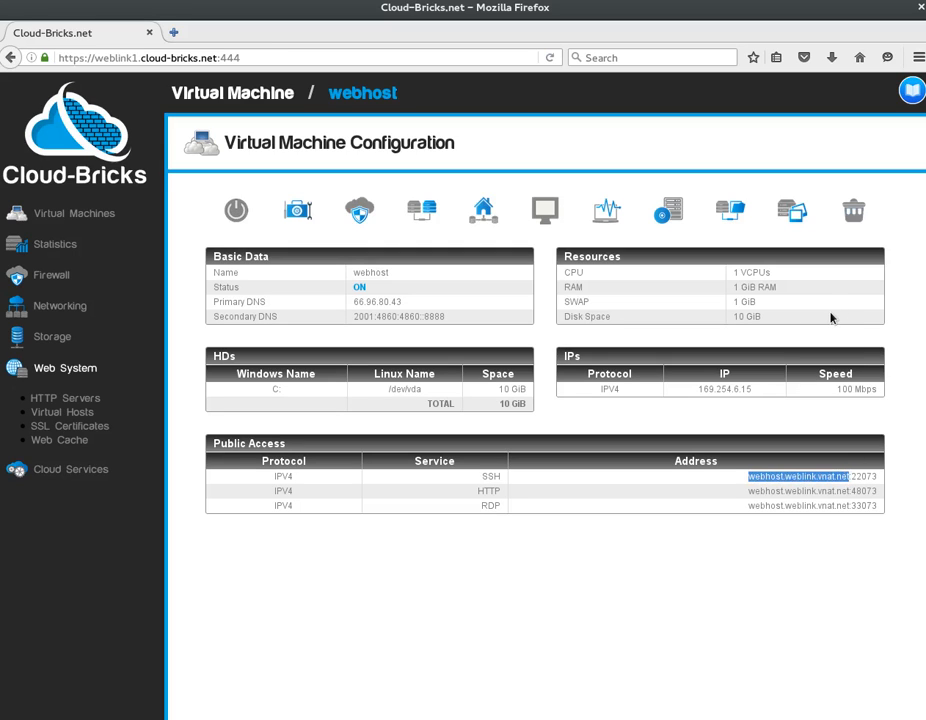
right_click(823, 481)
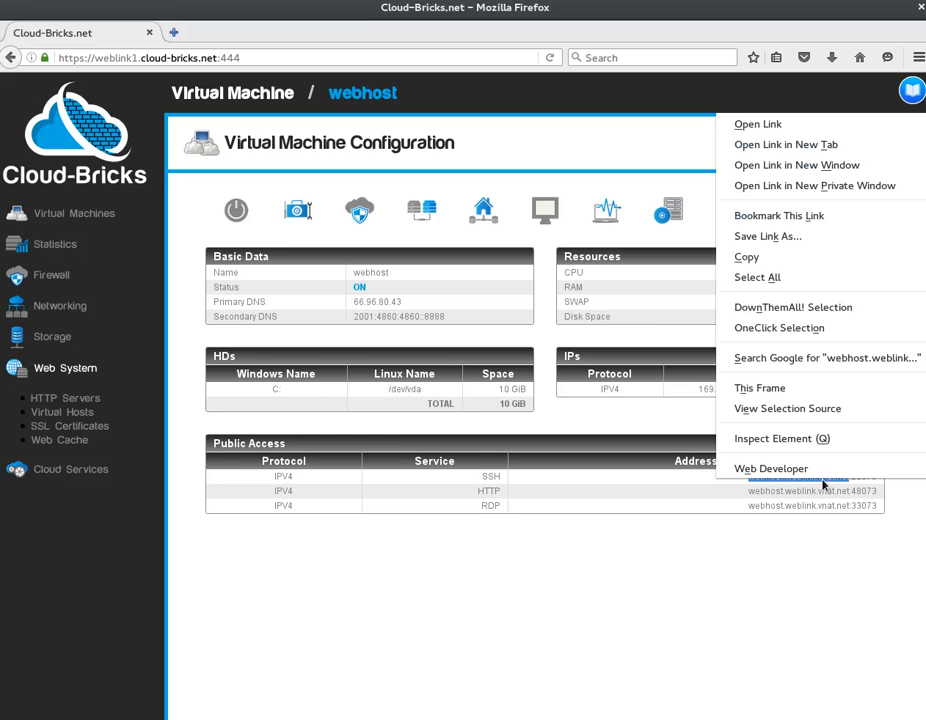
left_click(785, 258)
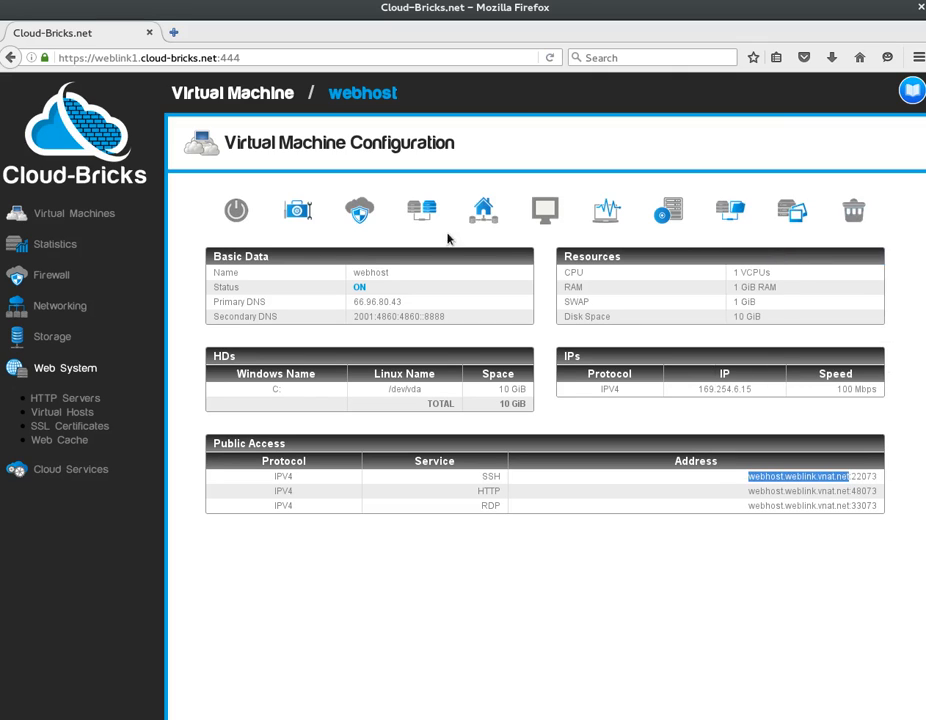
Go to Virtual Hosts and begin a new virtual host named myvhost.
left_click(63, 419)
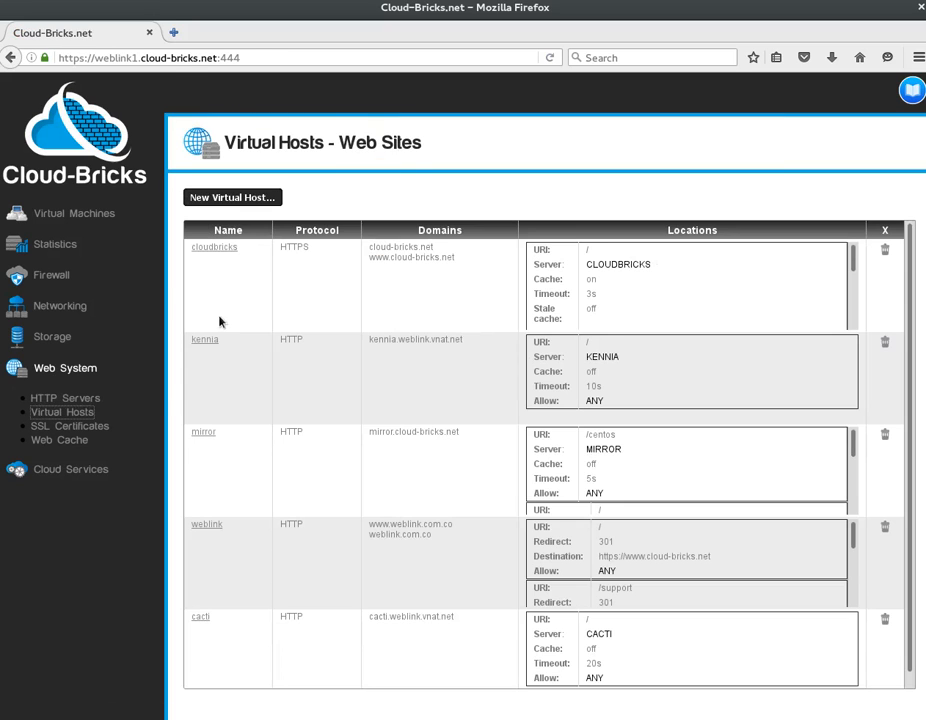
left_click(248, 198)
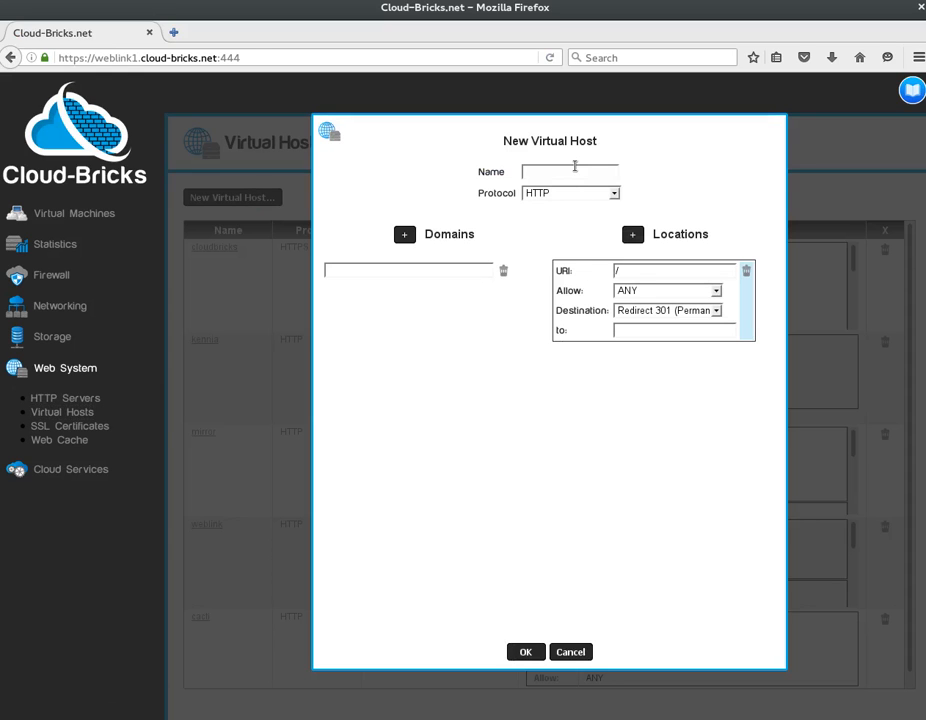
type("y")
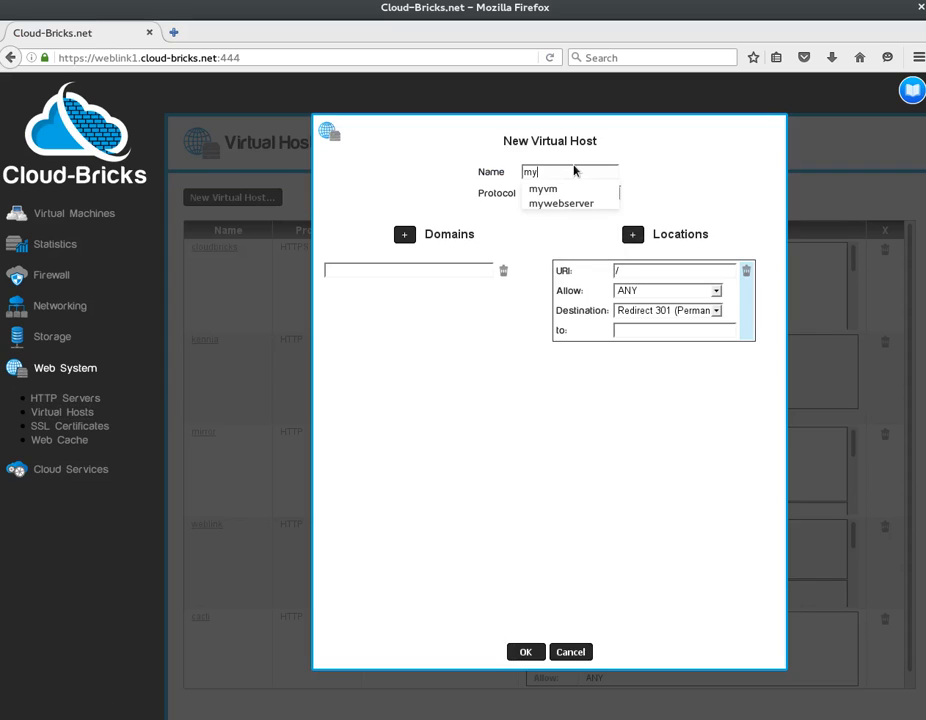
type("vhost")
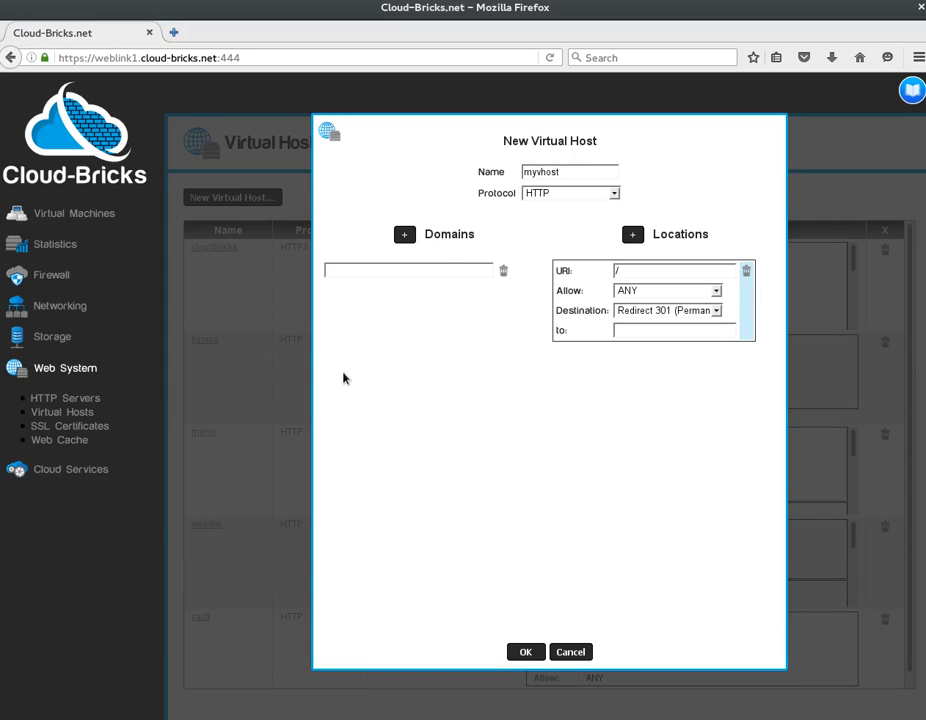
left_click(390, 272)
Paste webhost.weblink.vnat.net as the virtual host's domain.
right_click(390, 273)
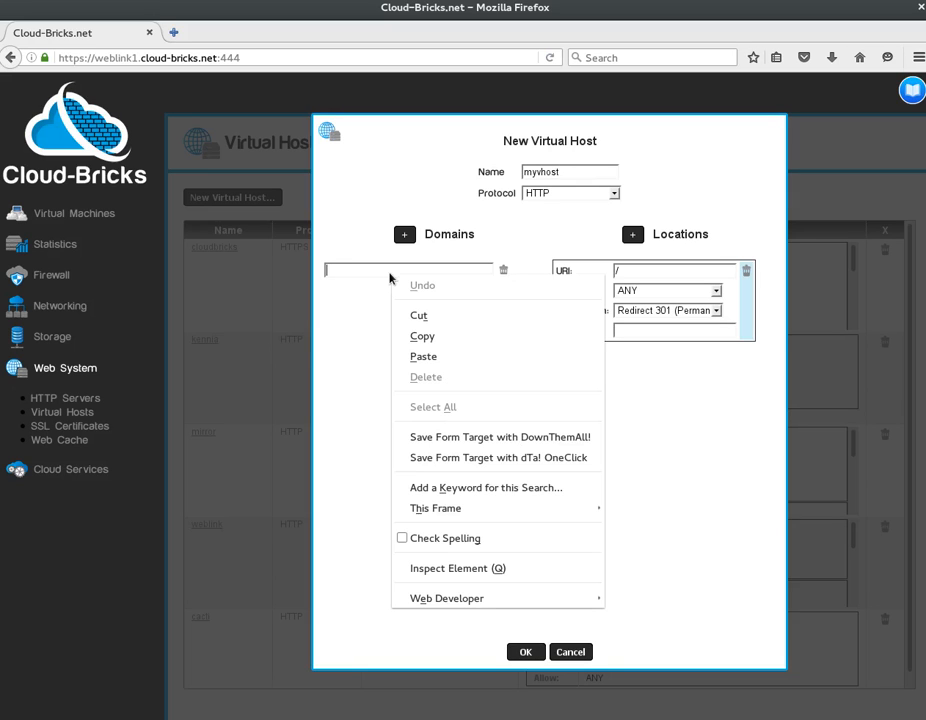
left_click(406, 357)
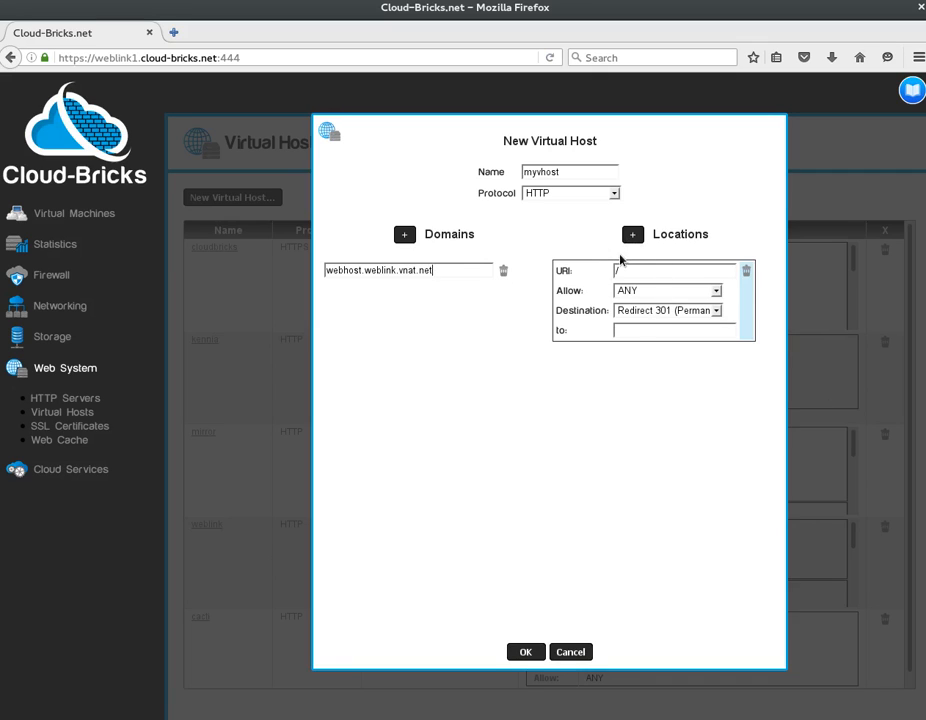
left_click(663, 312)
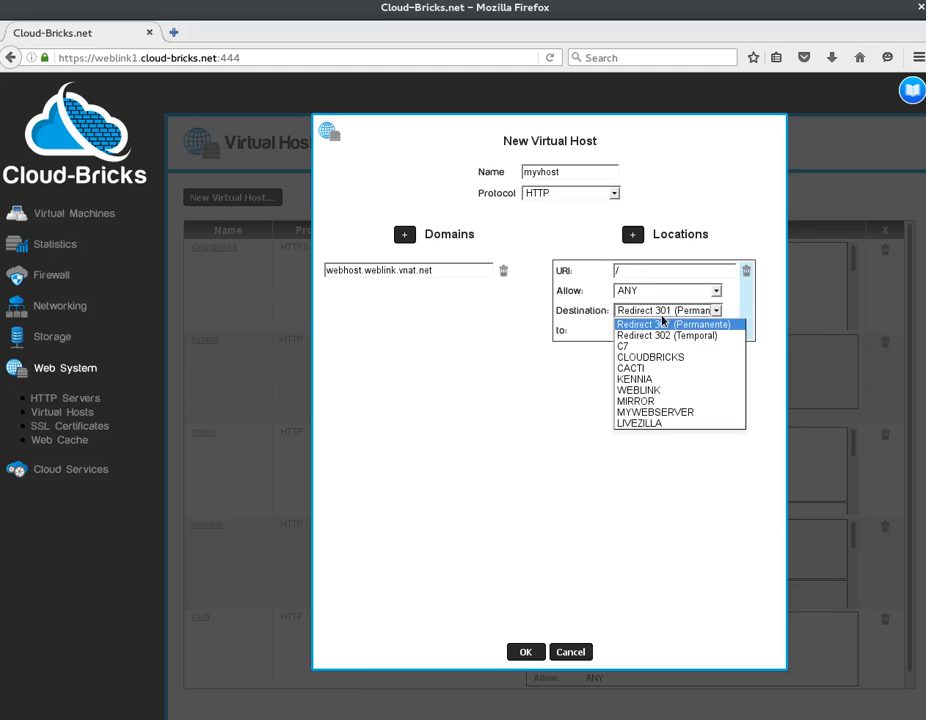
Route the root location to MYWEBSERVER with an 11 s timeout.
left_click(724, 418)
left_click(684, 331)
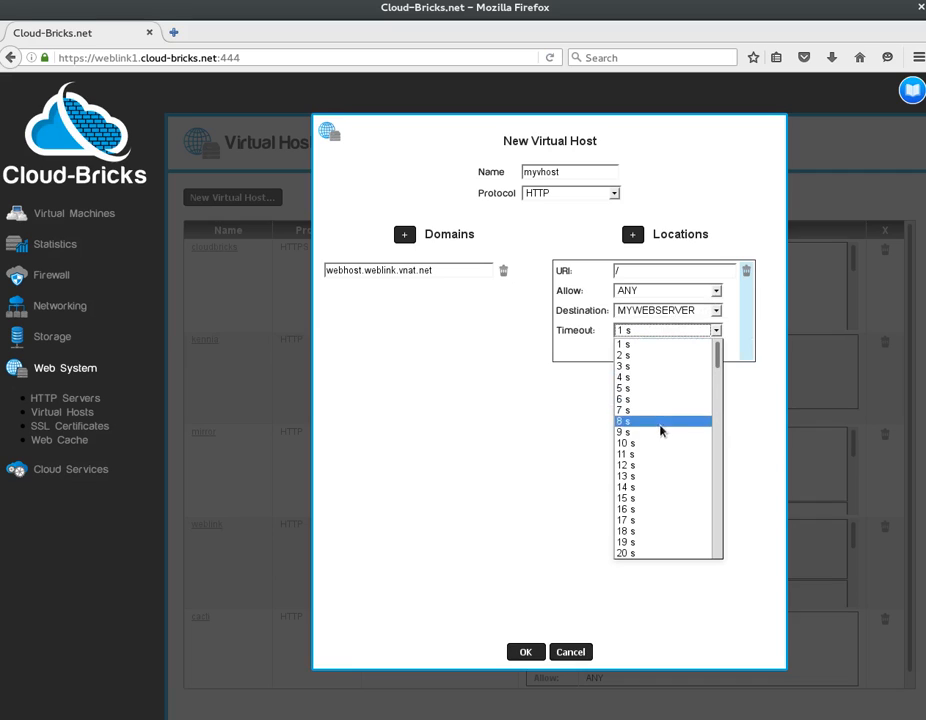
left_click(655, 455)
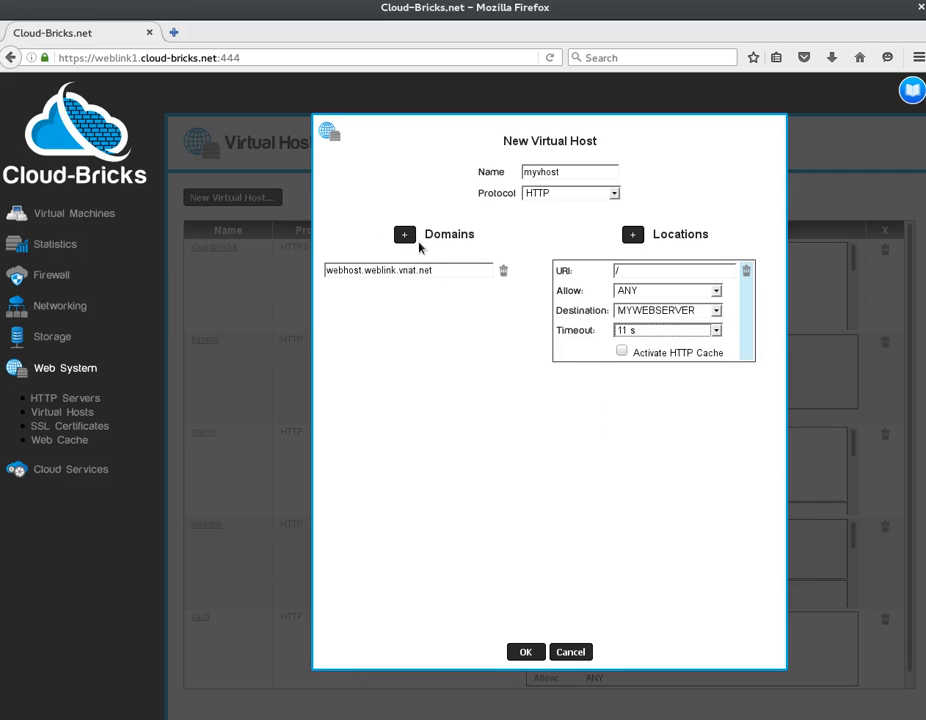
Add and remove extra domain and location entries, then save and commit the virtual host.
left_click(405, 236)
left_click(405, 236)
left_click(405, 236)
left_click(502, 310)
left_click(502, 292)
left_click(503, 292)
left_click(632, 234)
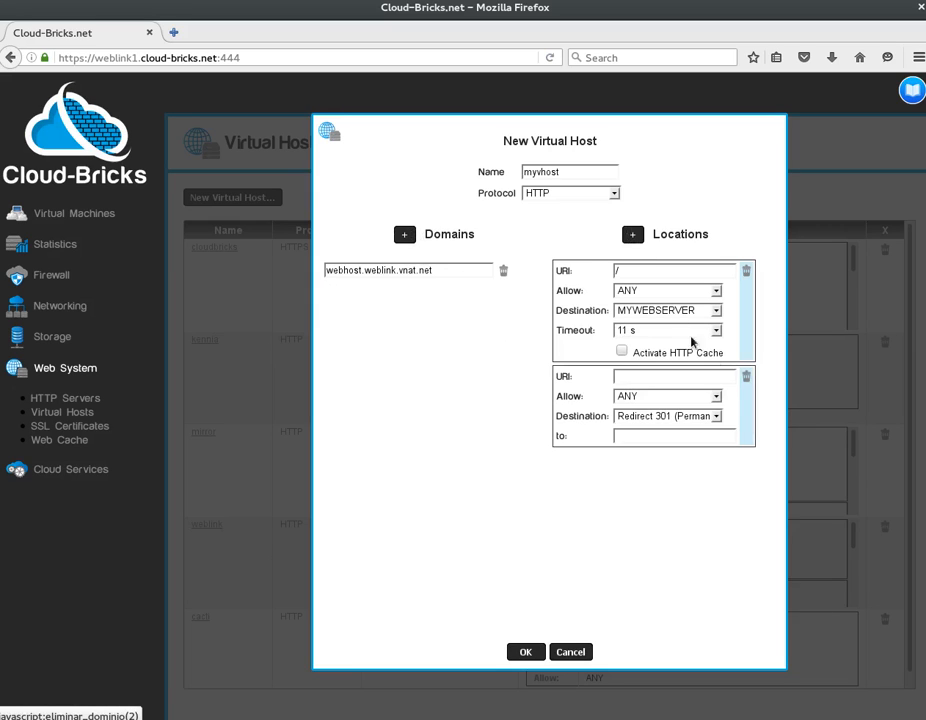
left_click(632, 234)
left_click(746, 378)
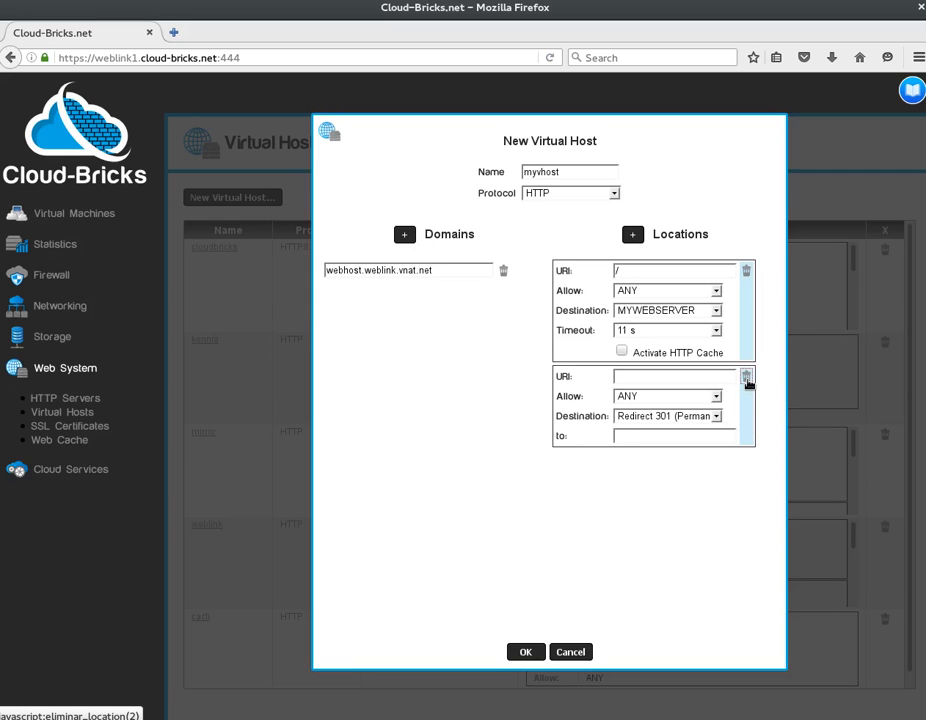
left_click(746, 378)
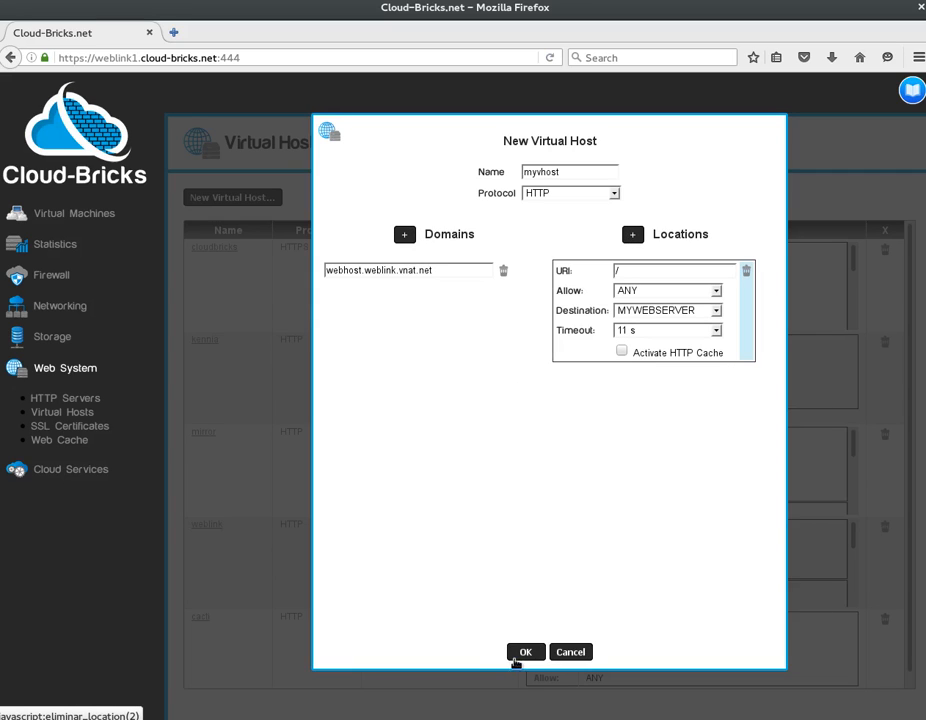
left_click(526, 652)
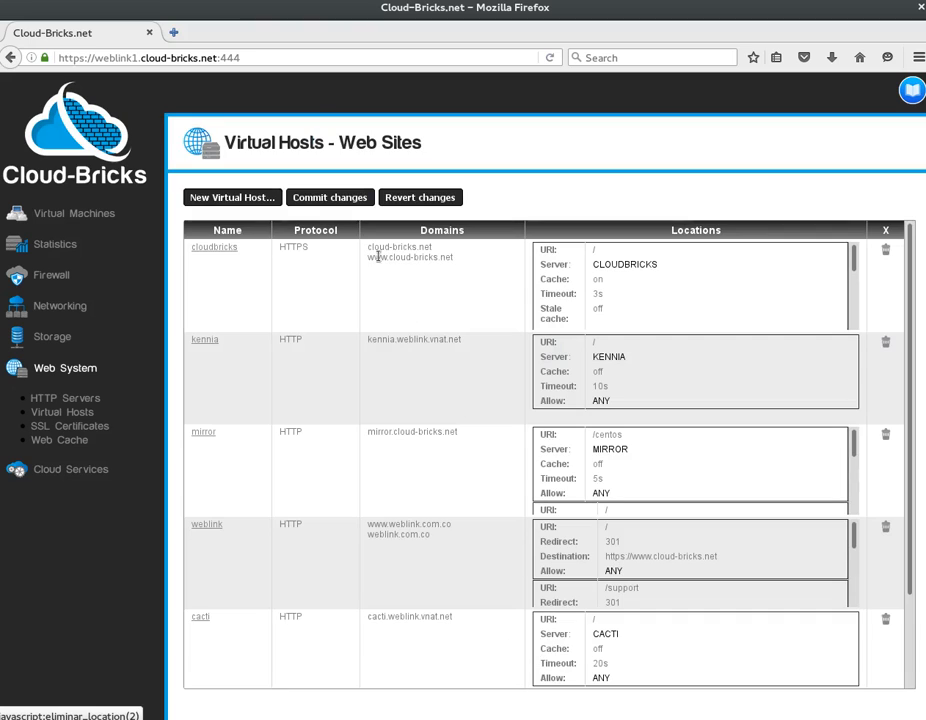
left_click(330, 198)
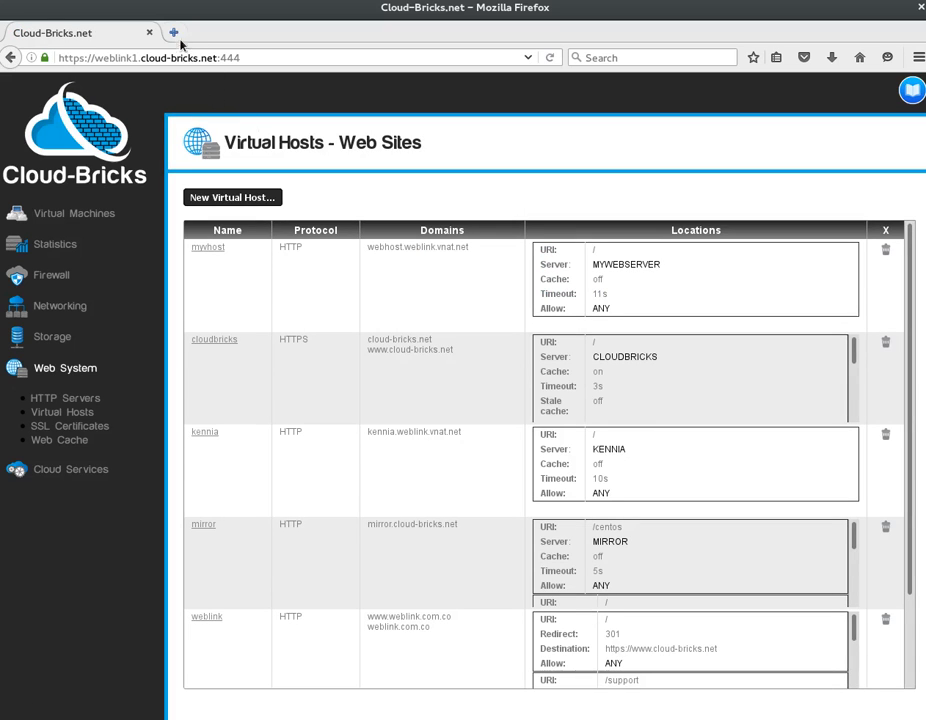
Paste webhost.weblink.vnat.net into a new Firefox tab and load the Apache 'Testing 123..' page.
left_click(174, 34)
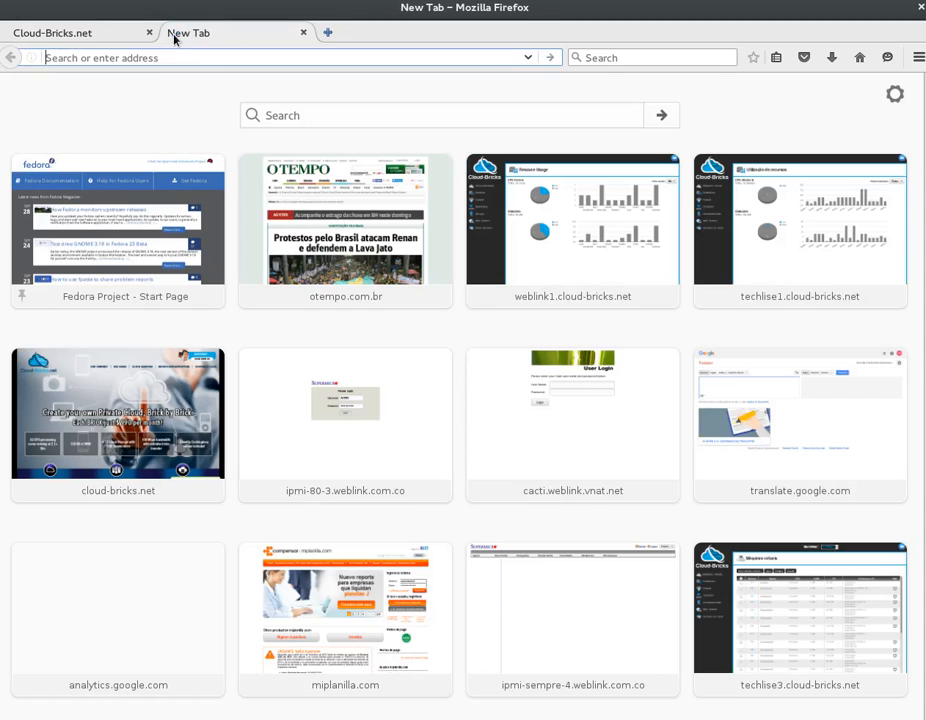
right_click(200, 62)
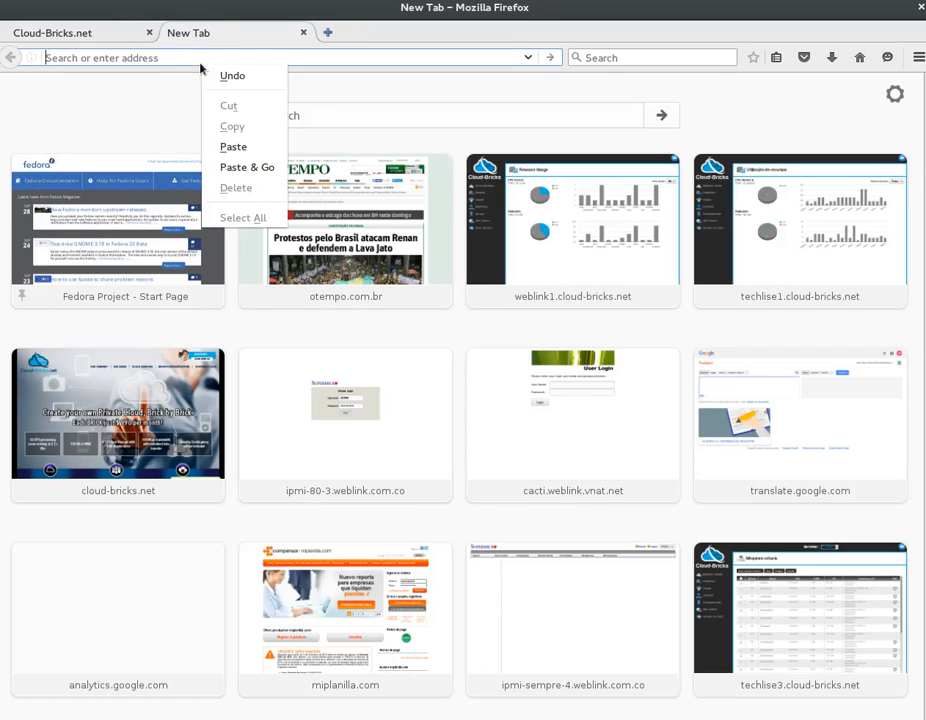
left_click(220, 148)
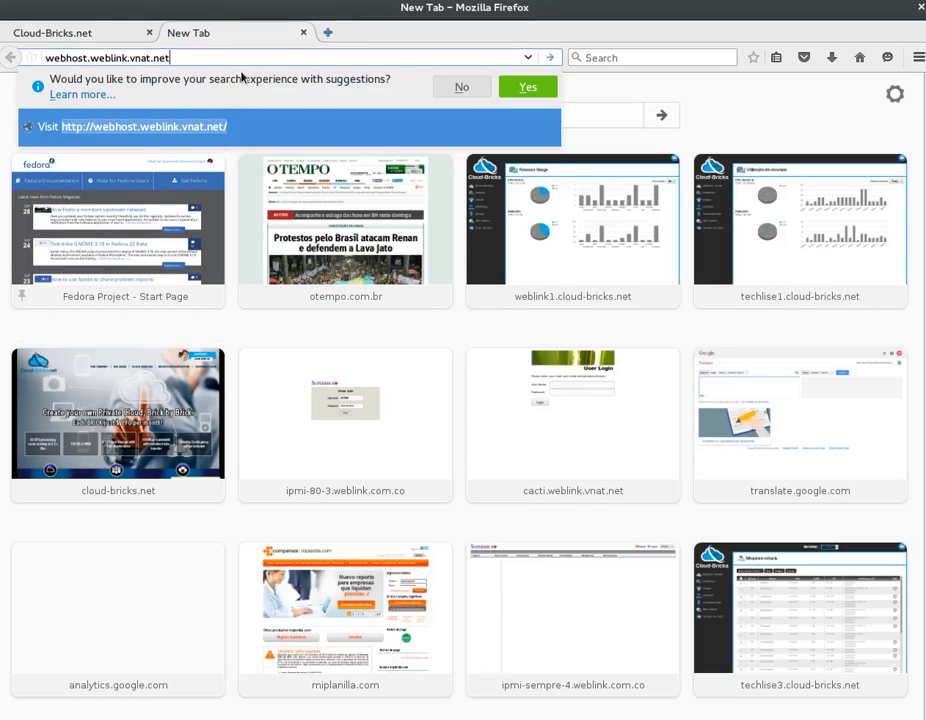
left_click(210, 133)
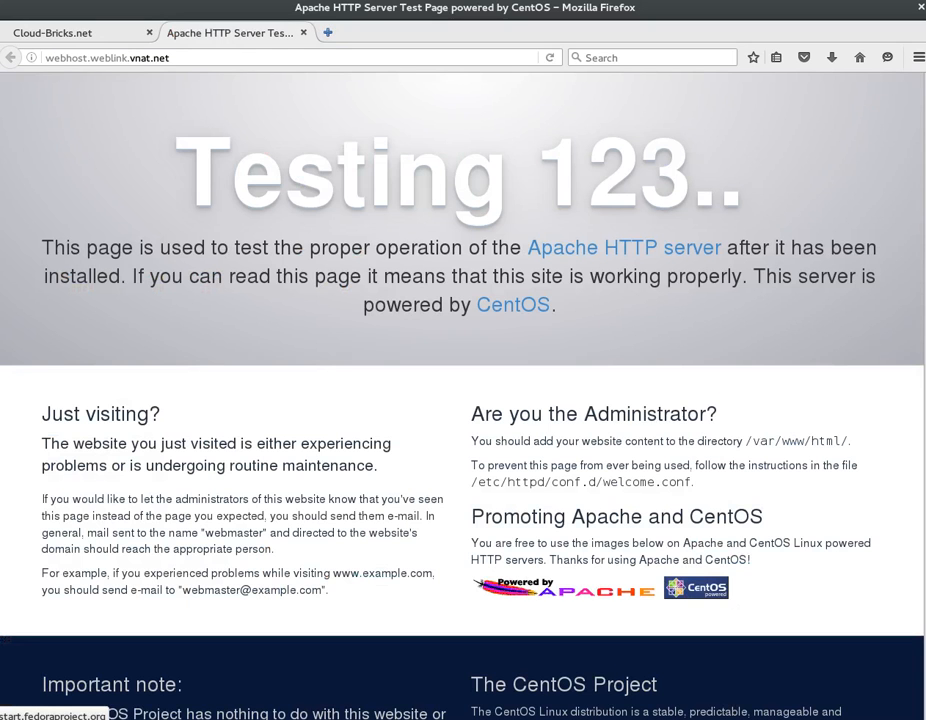